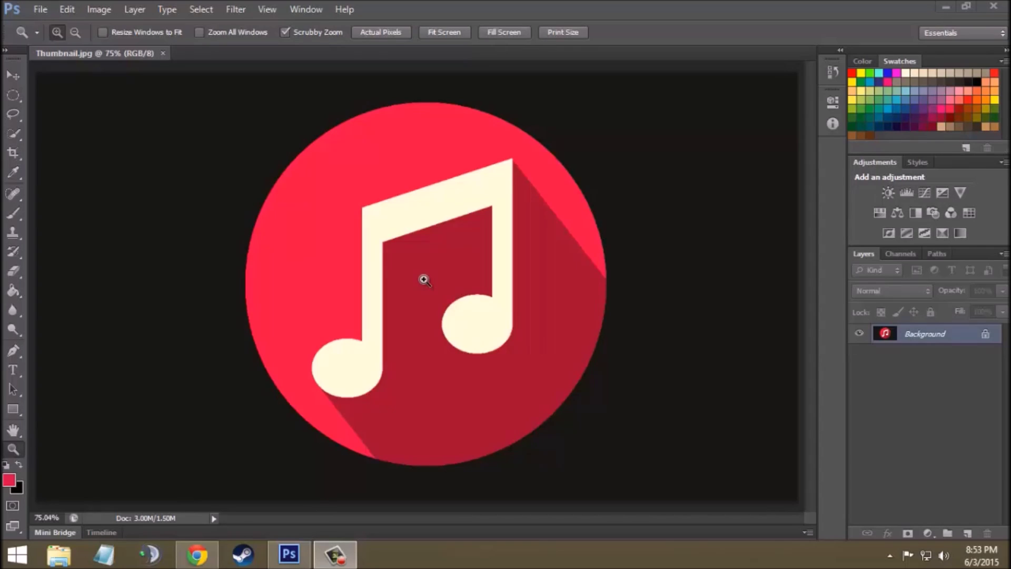
Create a new 500 × 500 px document and fit it on screen.
click(50, 9)
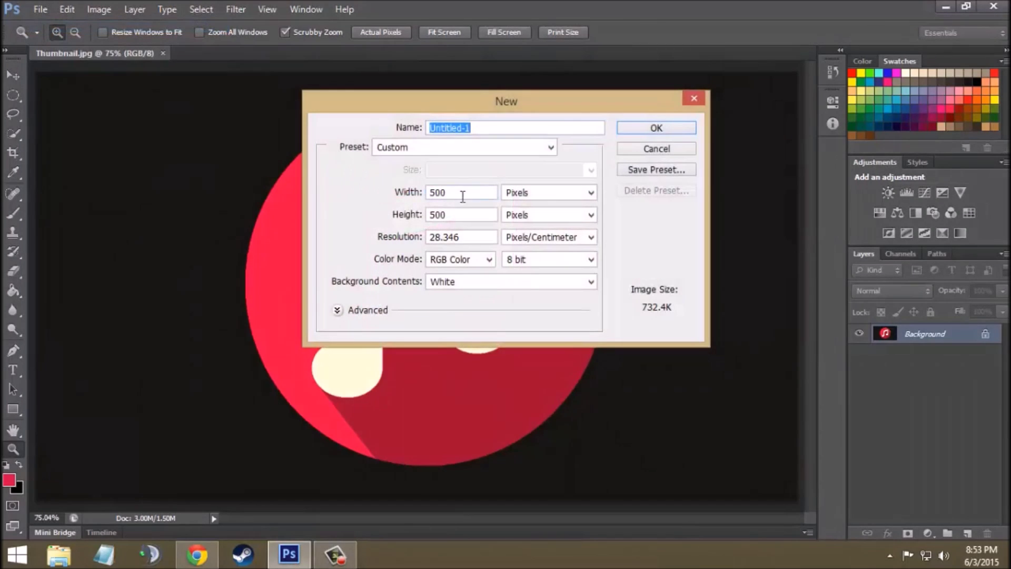
double_click(462, 194)
double_click(464, 215)
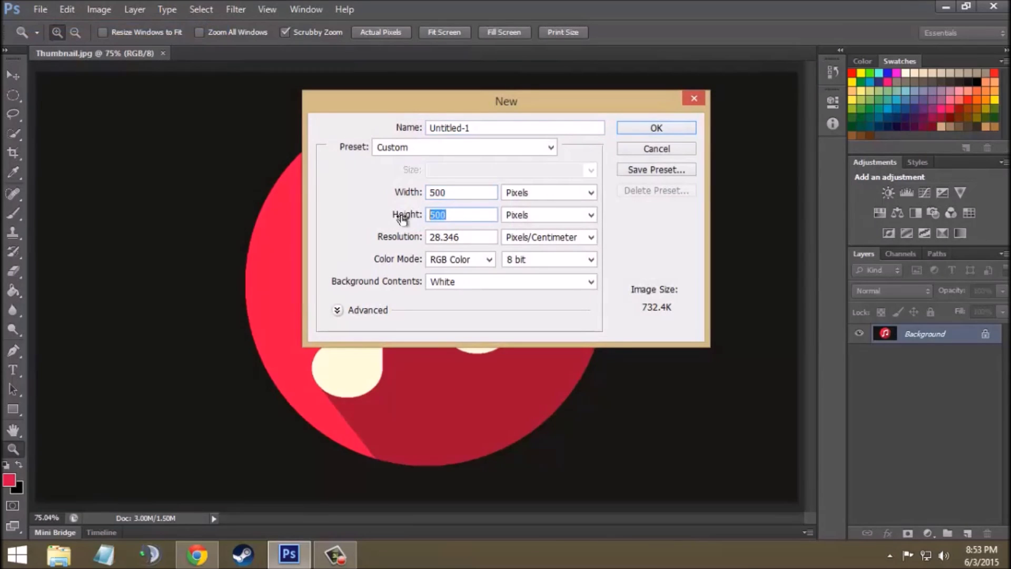
click(656, 129)
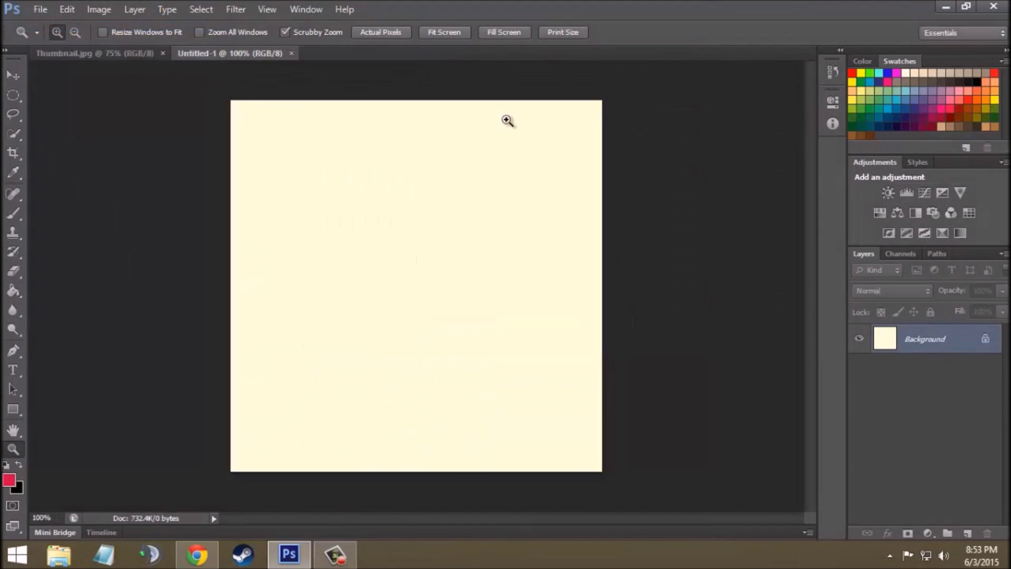
right_click(405, 264)
click(414, 269)
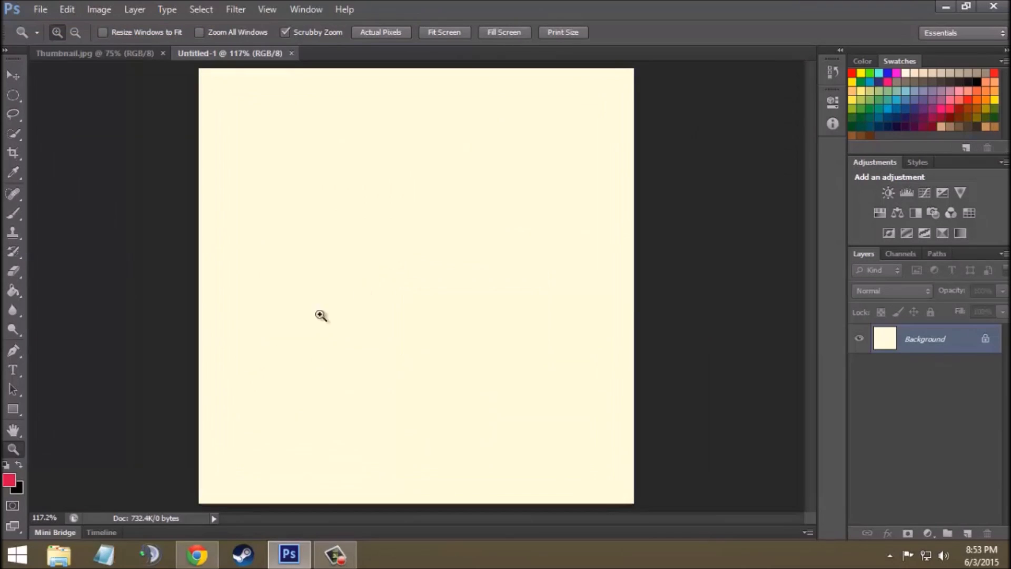
Fill the background with dark grey #181818 using the Paint Bucket.
click(9, 480)
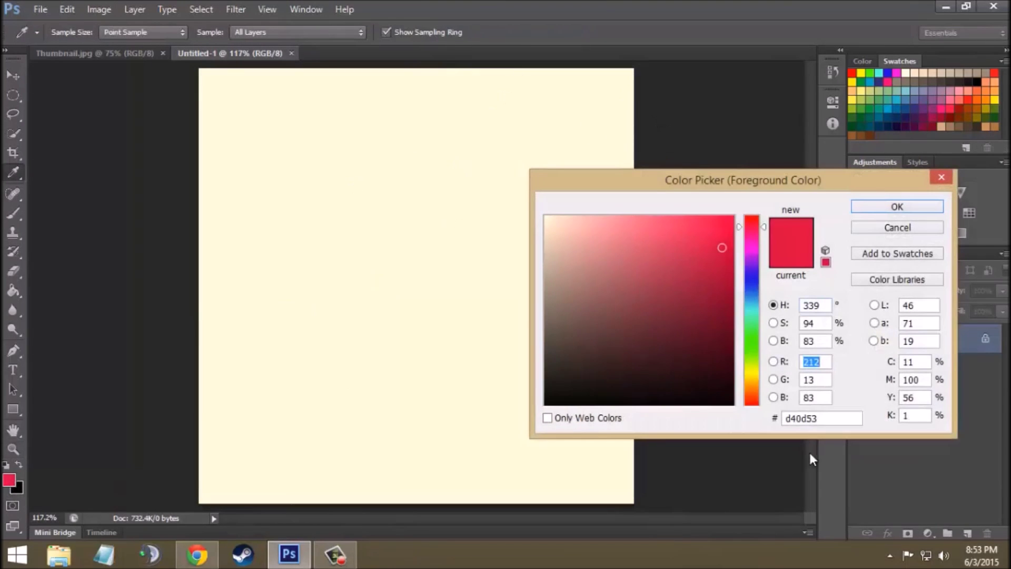
drag(560, 376, 552, 382)
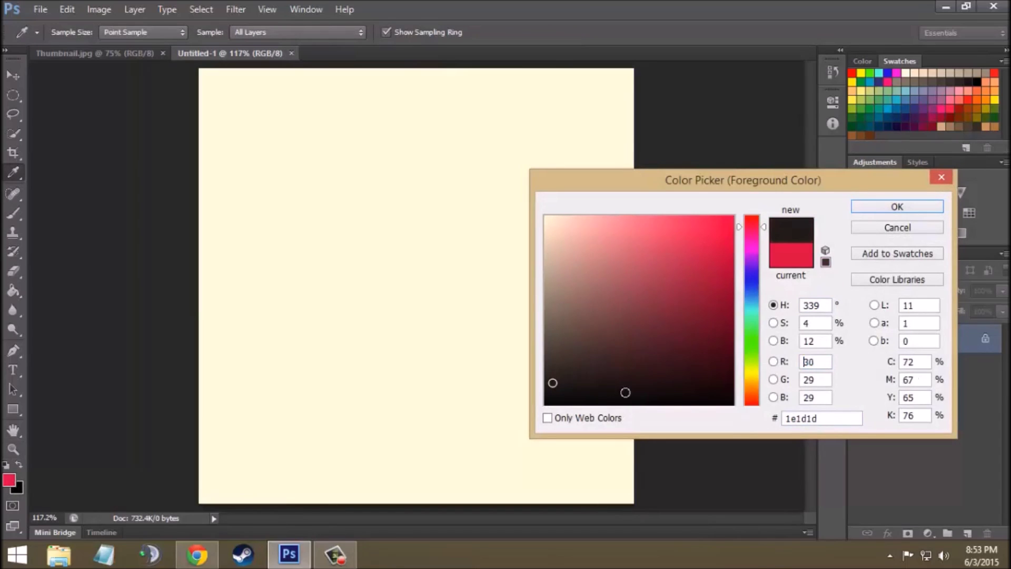
drag(840, 426, 724, 421)
text(181)
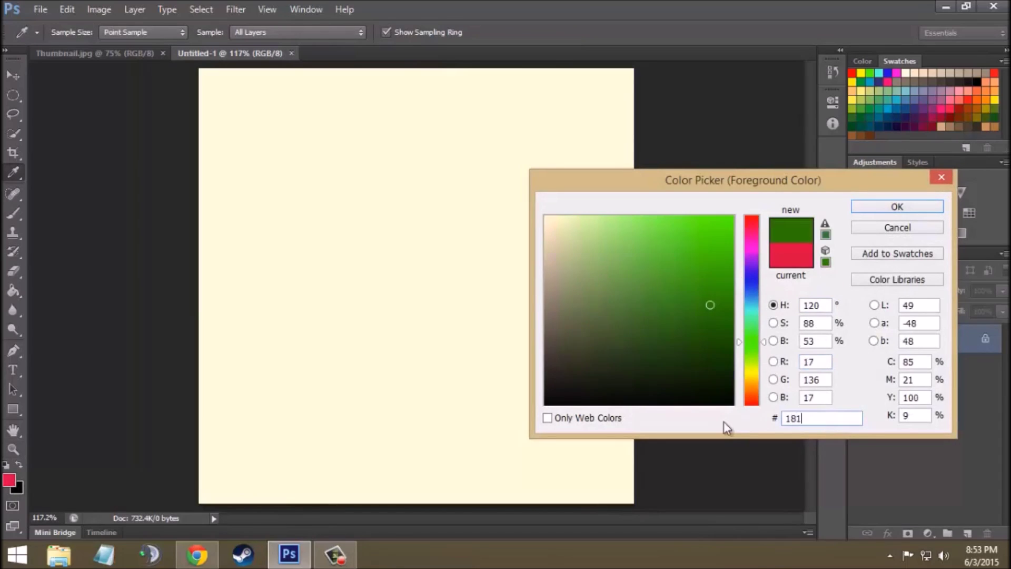
text(818)
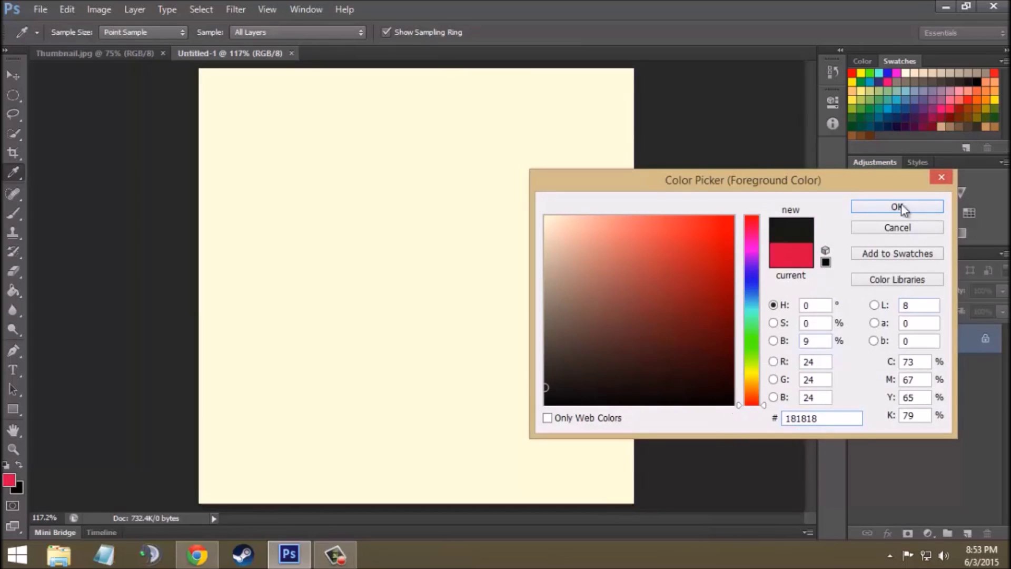
click(898, 207)
key(z)
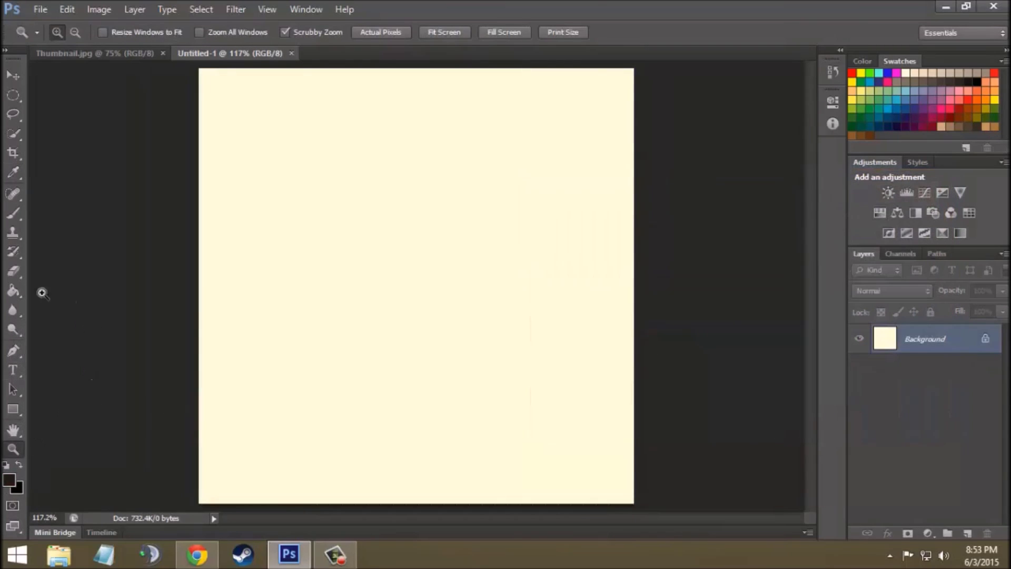
click(16, 295)
click(407, 304)
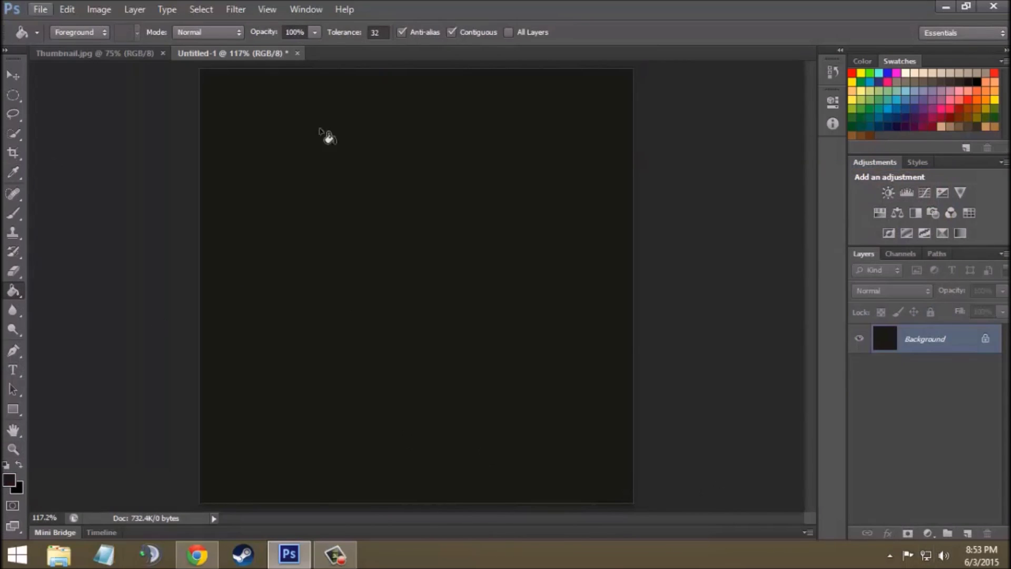
Add a new layer and draw an elliptical marquee across the canvas.
click(971, 534)
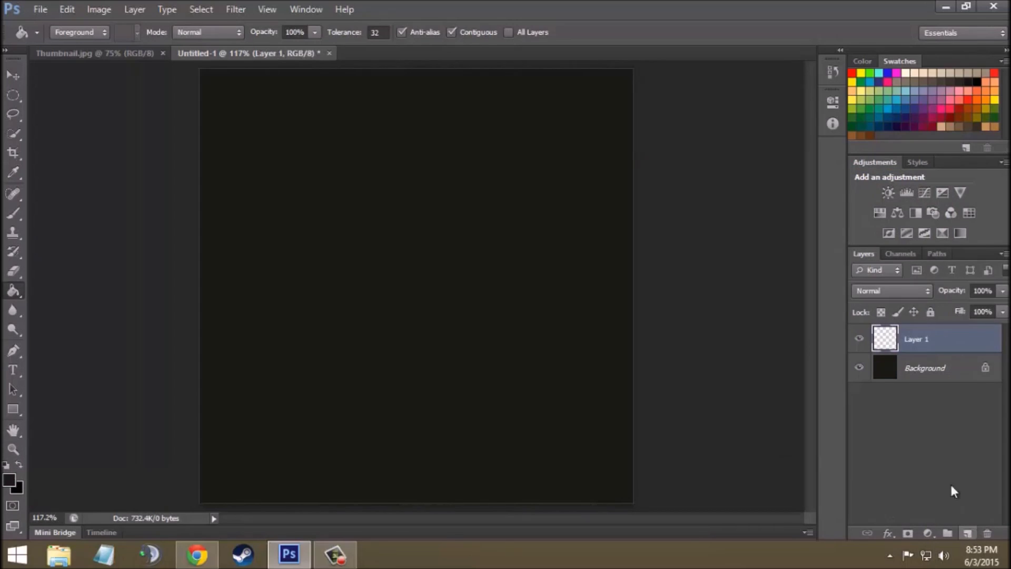
click(13, 98)
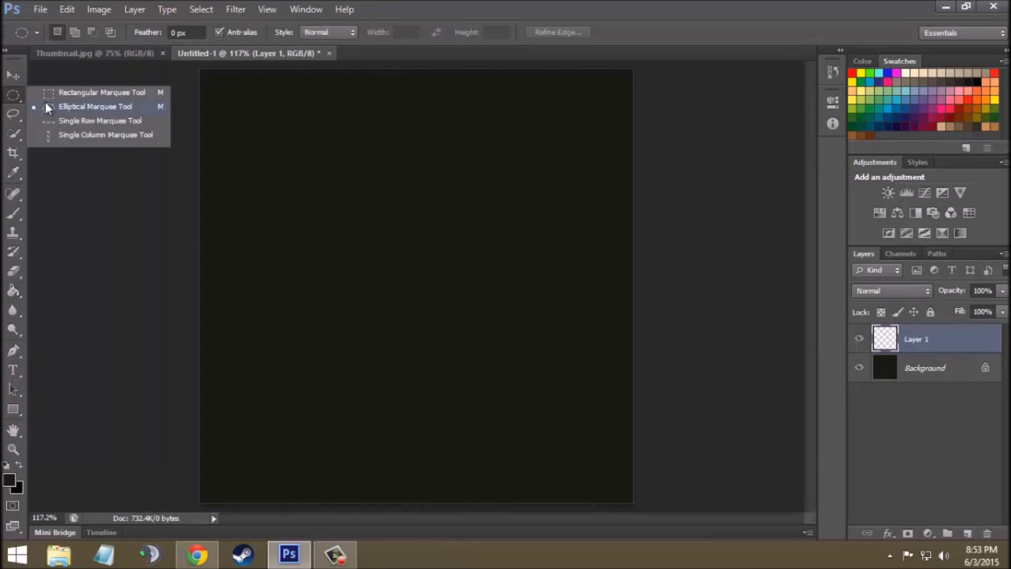
click(58, 110)
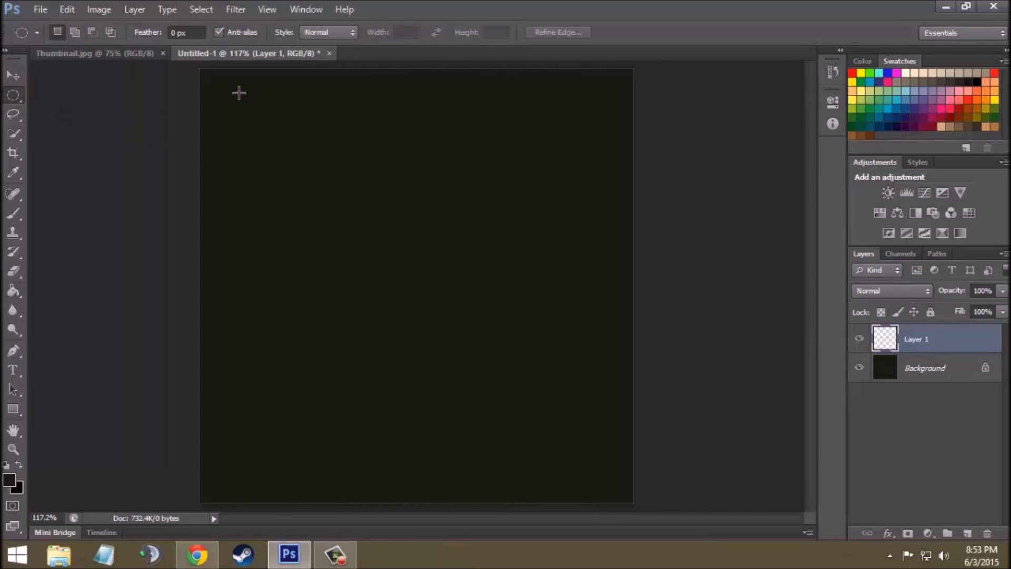
mouse_move(202, 74)
mouse_down()
mouse_move(417, 267)
mouse_move(629, 495)
mouse_up()
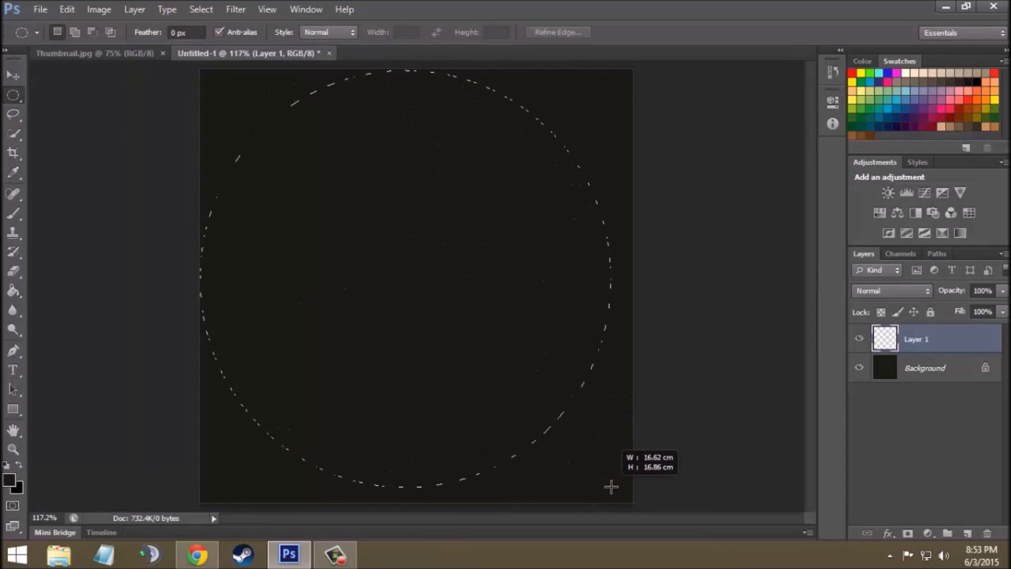
drag(628, 494, 629, 494)
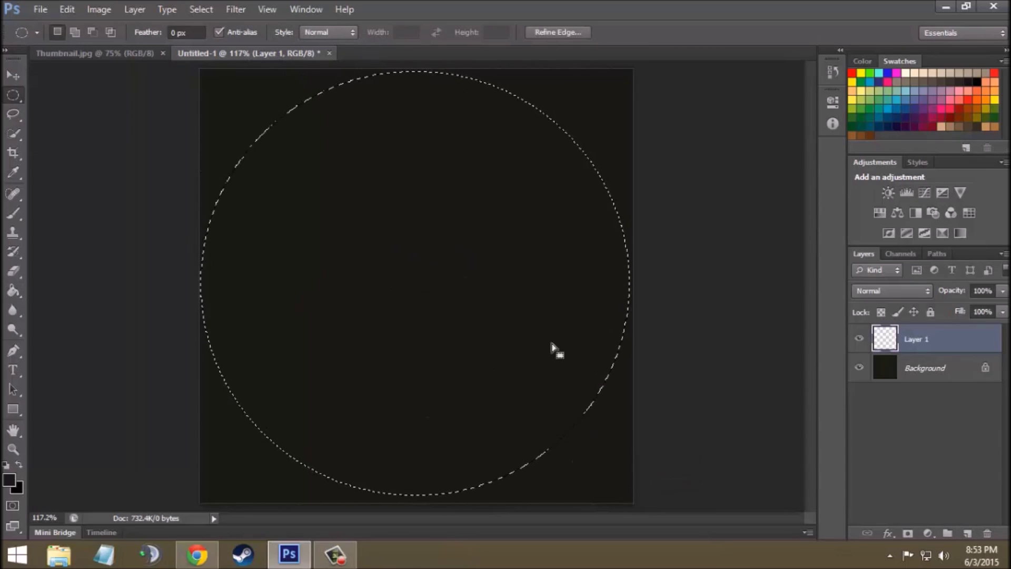
Shrink the circular selection to about 81% and centre it on the canvas.
right_click(519, 326)
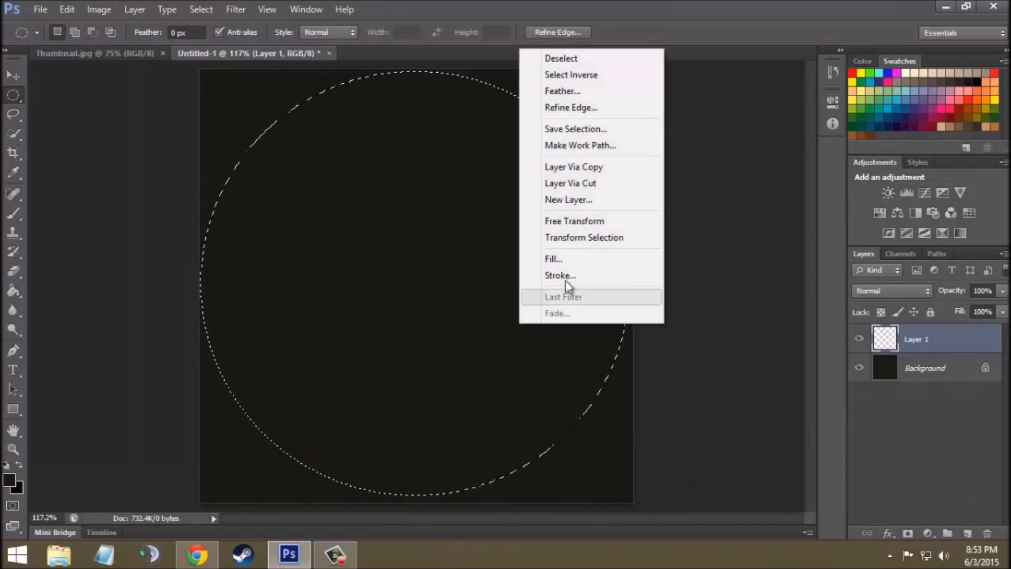
click(588, 241)
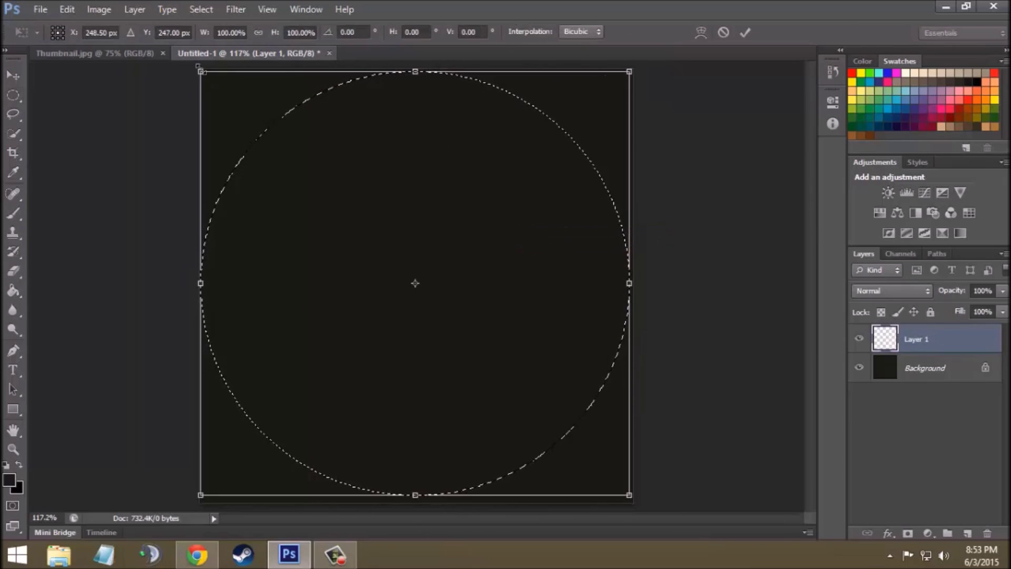
mouse_move(201, 70)
mouse_down()
mouse_move(272, 117)
mouse_move(276, 146)
mouse_up()
mouse_move(519, 254)
mouse_down()
mouse_move(485, 227)
mouse_move(499, 214)
mouse_up()
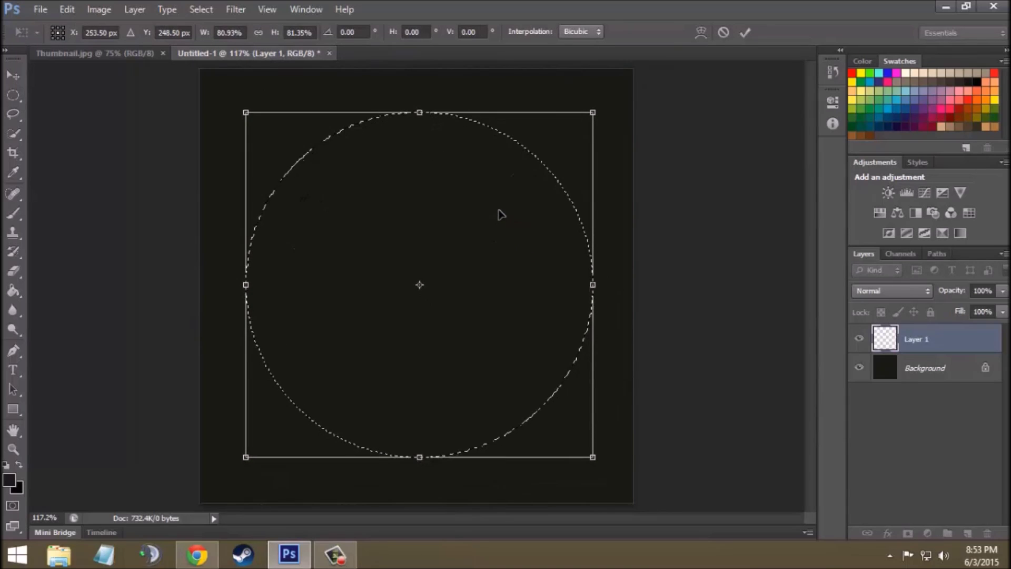
key(v)
click(462, 221)
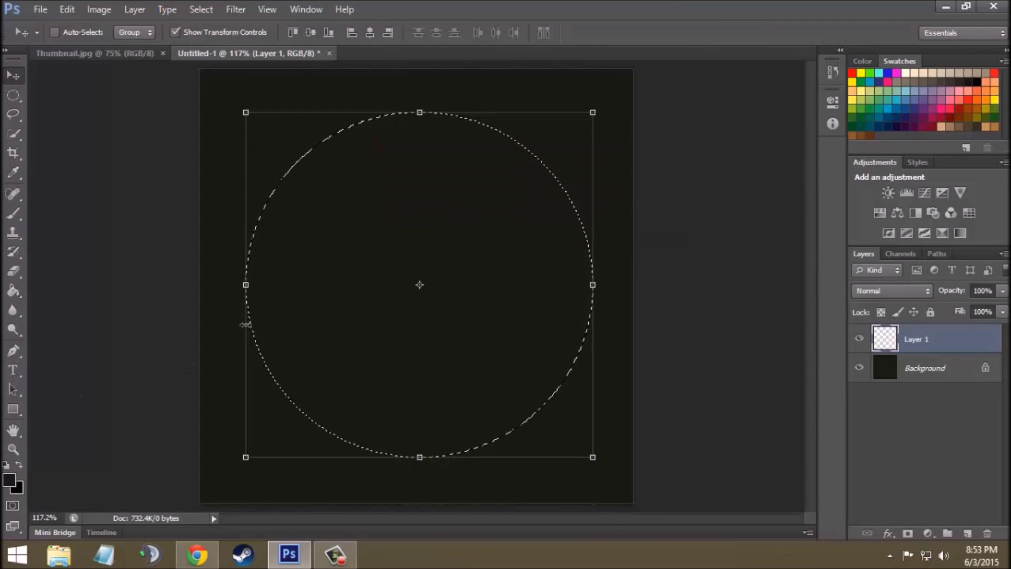
Fill the circular selection with pink-red #e00955.
click(11, 480)
click(749, 231)
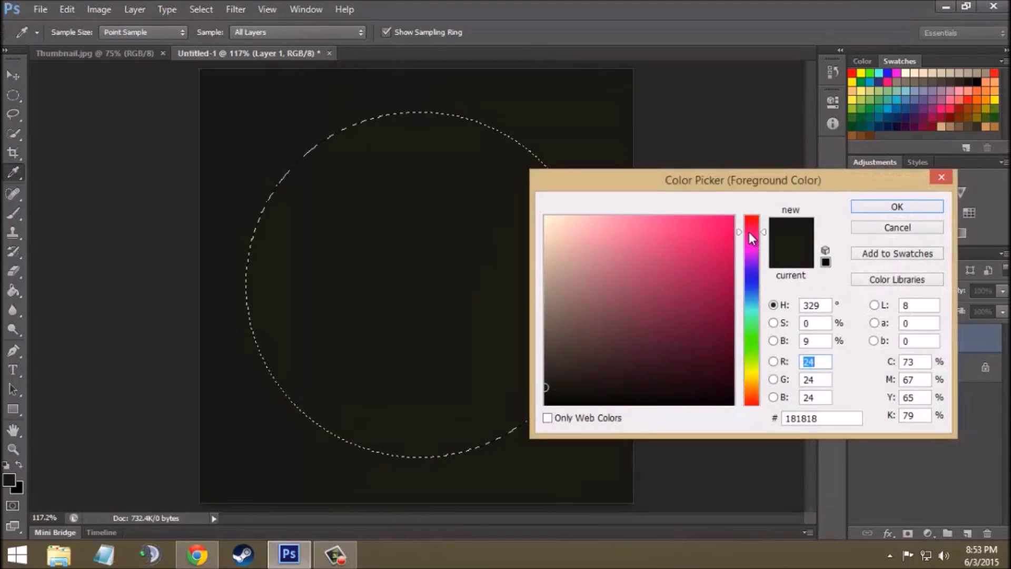
click(726, 238)
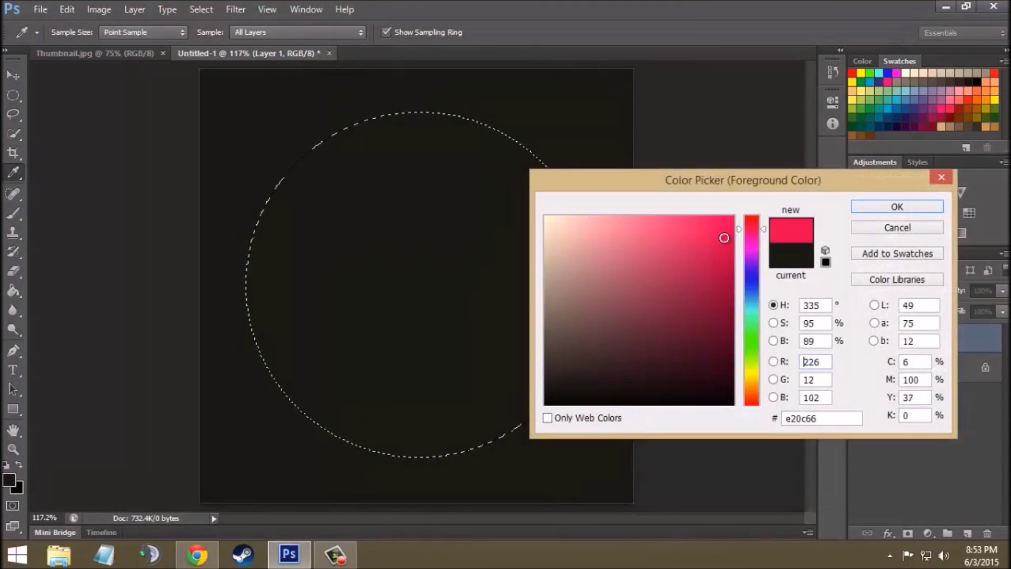
drag(752, 230, 752, 227)
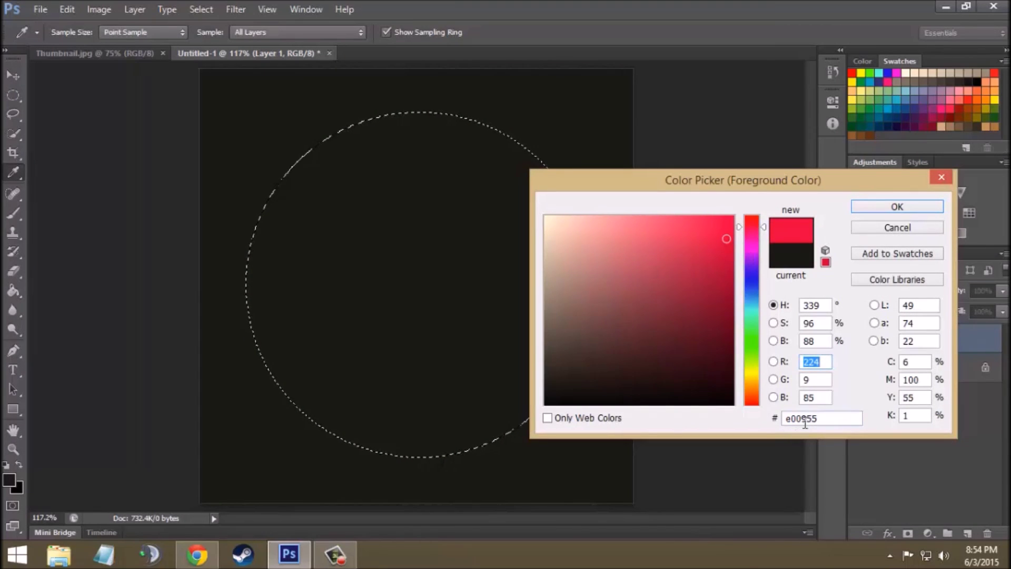
click(919, 206)
key(v)
click(8, 294)
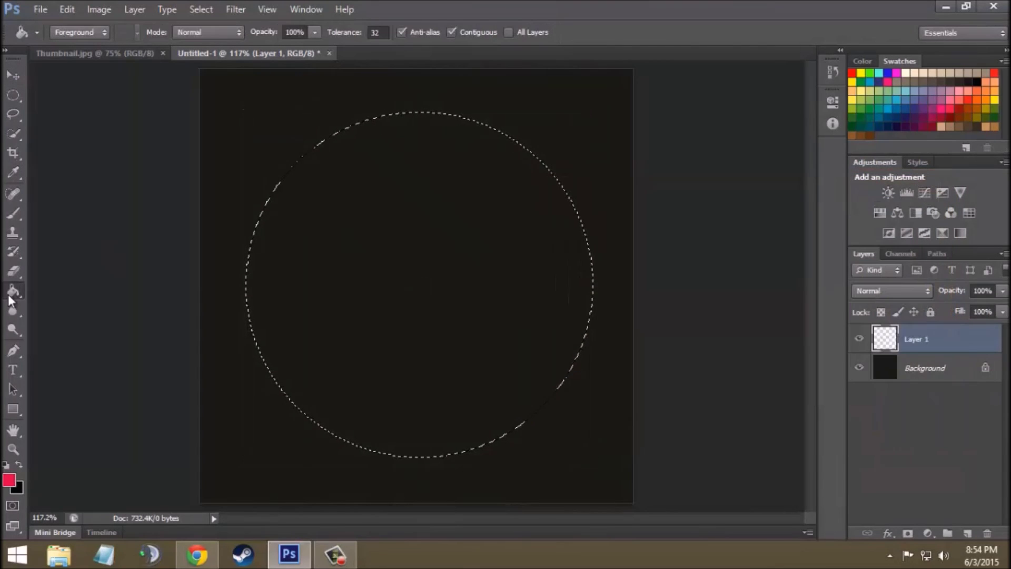
click(502, 222)
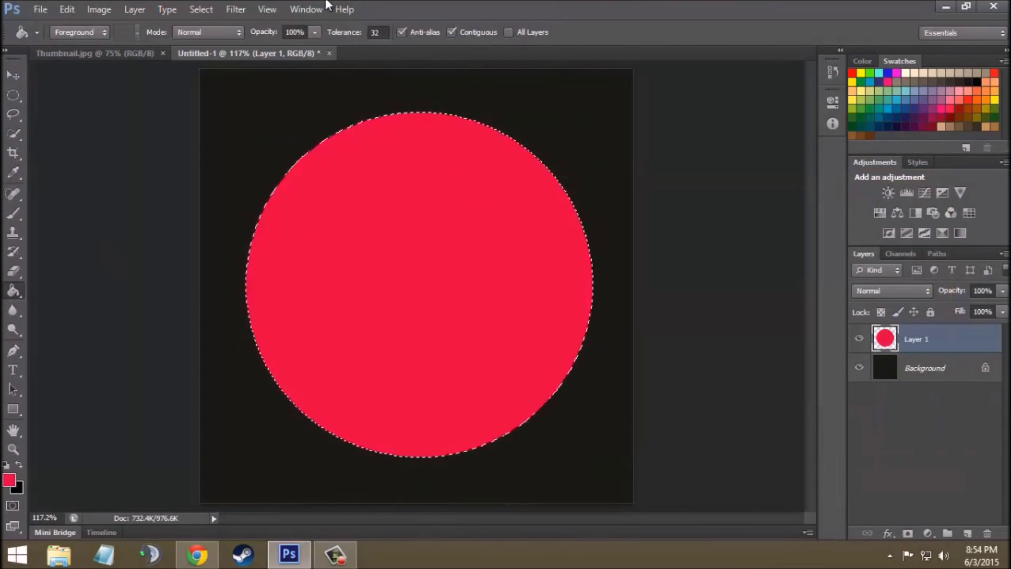
Deselect the pink-red circle.
click(204, 10)
click(228, 38)
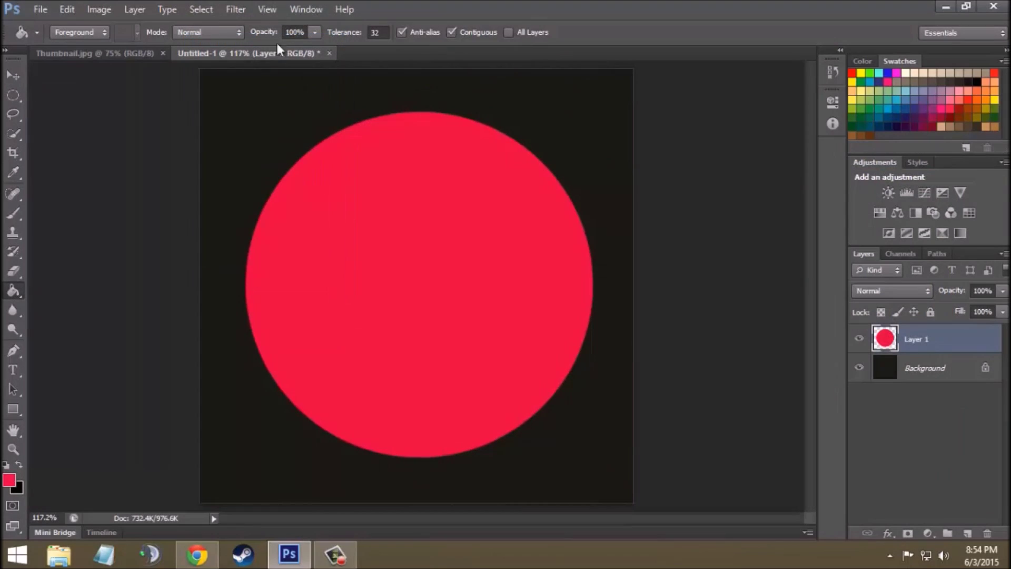
click(198, 555)
Browse the Flaticon site, then pick quavers.png in Photoshop's Open dialog.
drag(109, 30, 203, 31)
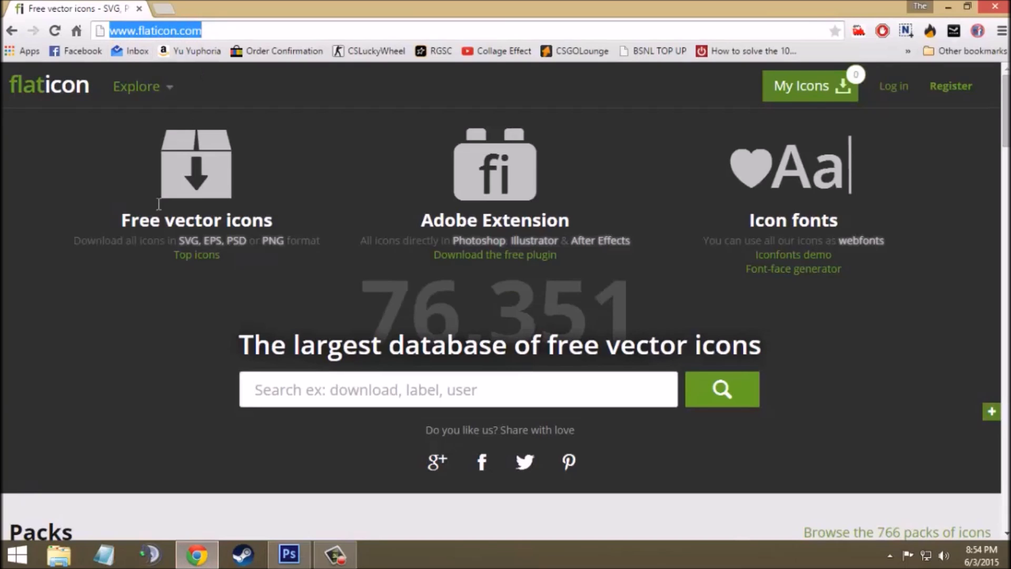
click(80, 419)
scroll(80, 420, down, 5)
scroll(138, 395, down, 7)
scroll(196, 371, down, 5)
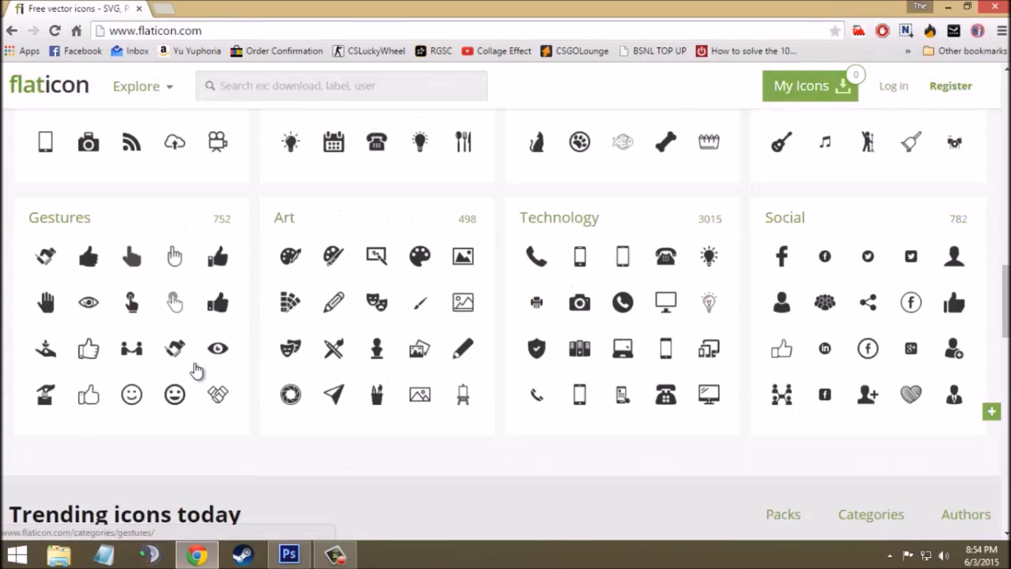
scroll(199, 372, down, 5)
scroll(305, 463, down, 2)
scroll(379, 300, up, 3)
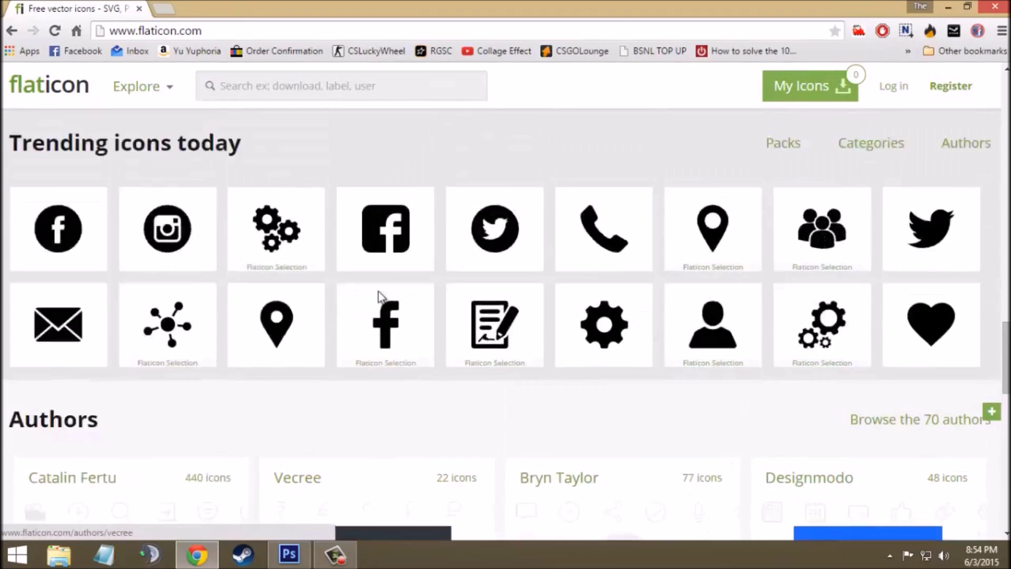
scroll(381, 297, up, 7)
scroll(379, 297, up, 5)
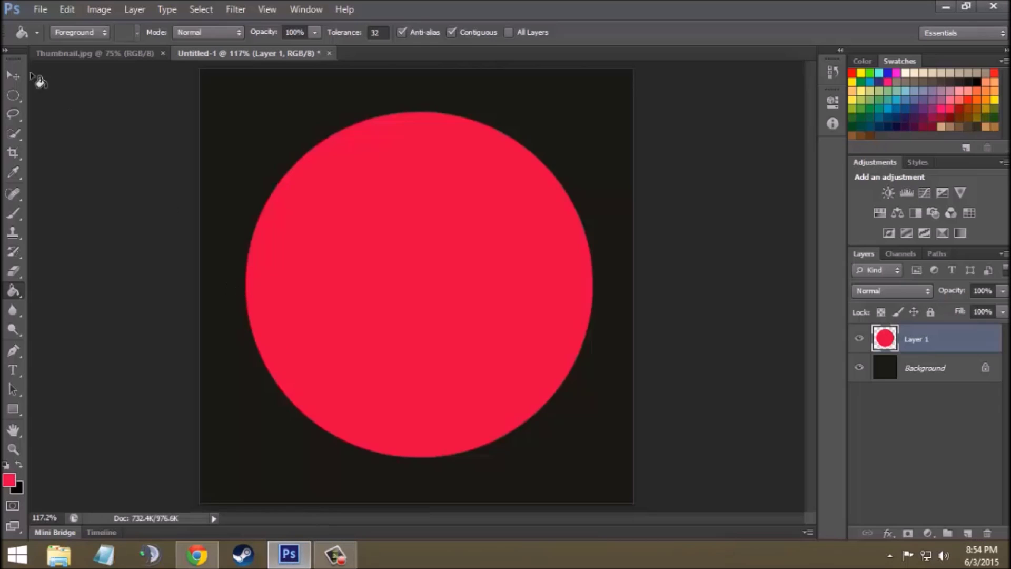
click(40, 8)
click(50, 37)
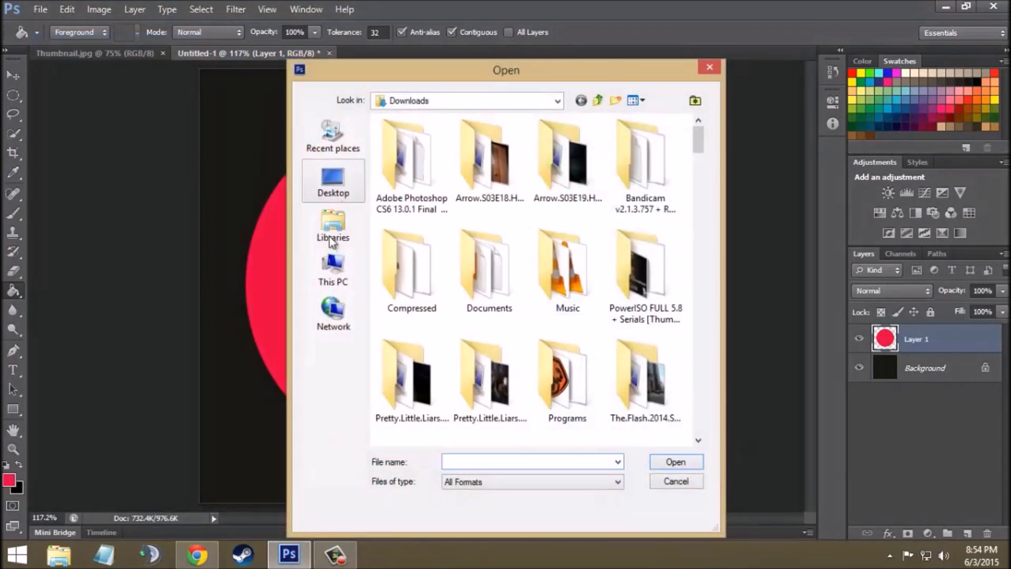
scroll(493, 287, down, 10)
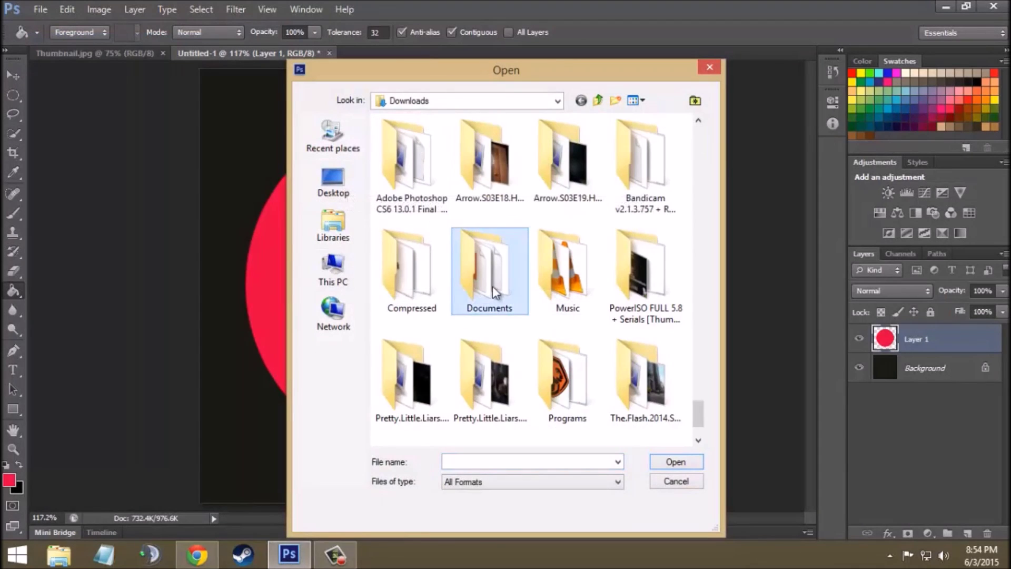
click(411, 158)
Open quavers.png and drag the music note into the circle document.
click(683, 462)
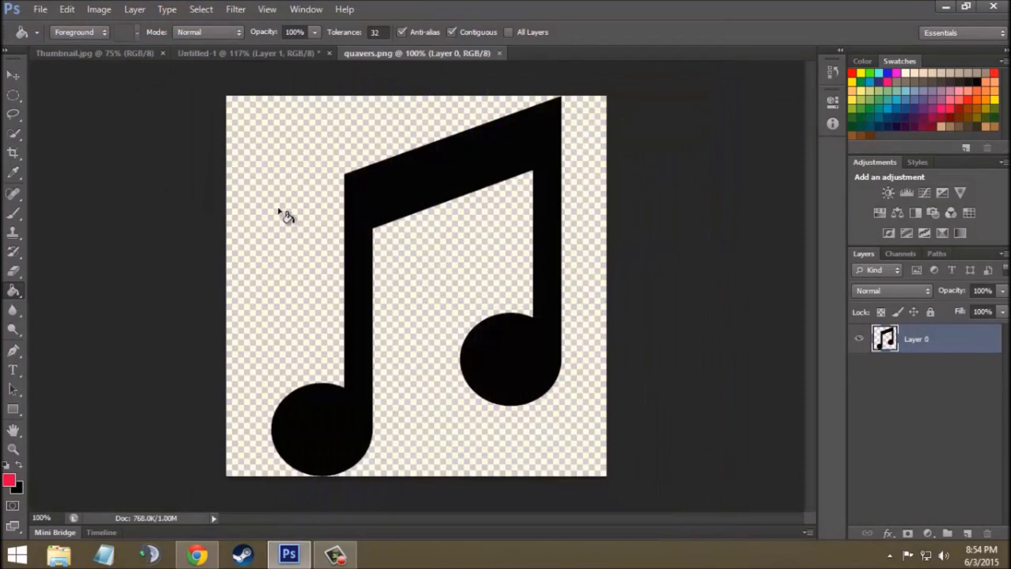
click(10, 82)
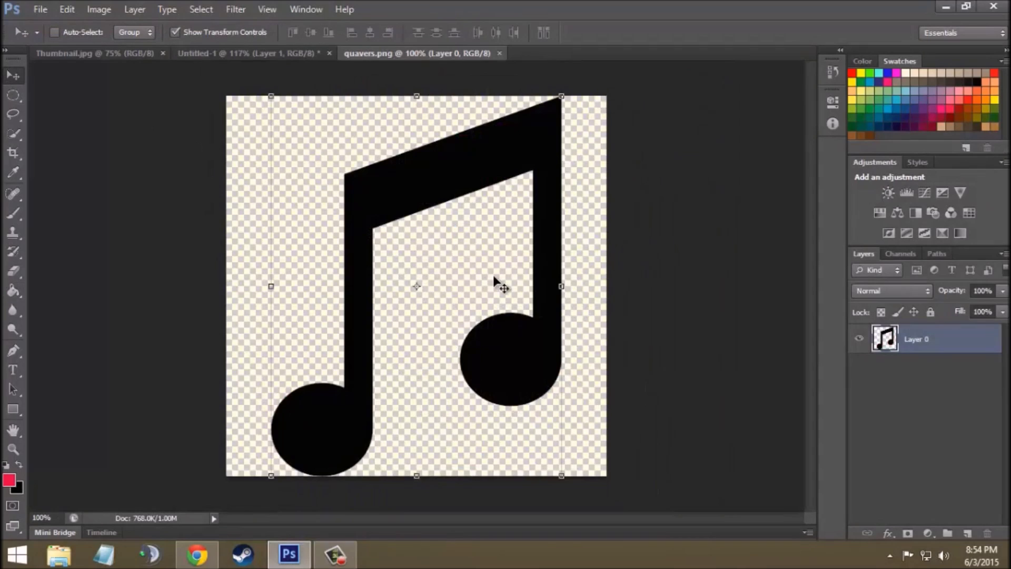
drag(494, 278, 437, 288)
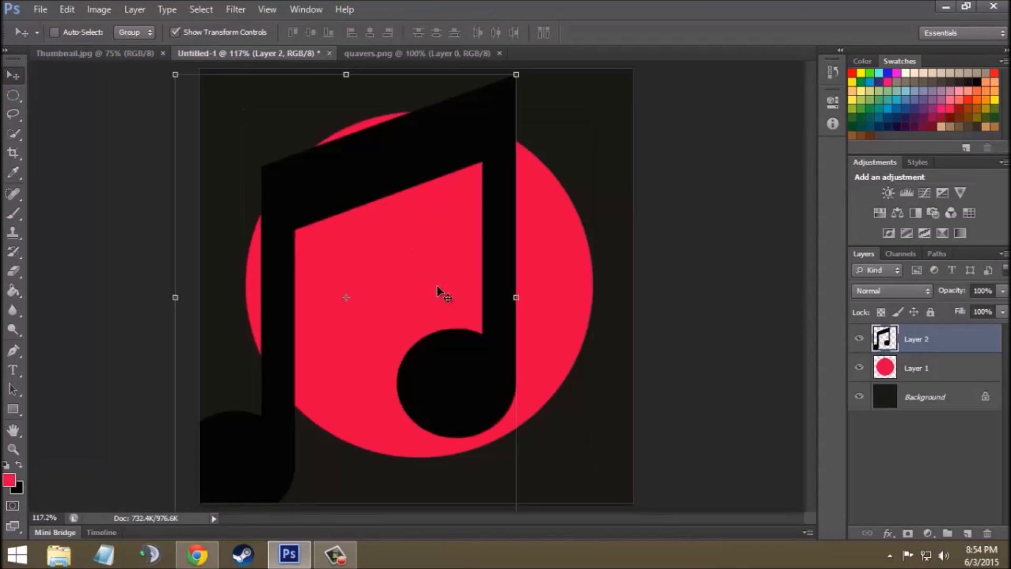
drag(485, 226, 524, 152)
mouse_move(481, 223)
mouse_down()
mouse_move(572, 113)
mouse_move(480, 275)
mouse_up()
Scale the note down so it fits centred inside the pink-red circle.
drag(422, 355, 471, 225)
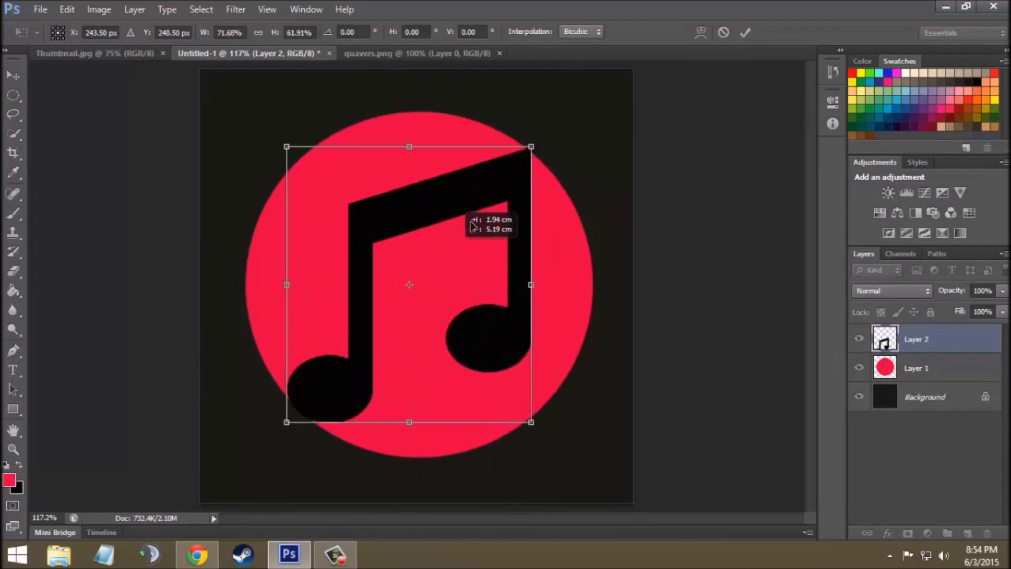
drag(531, 146, 501, 187)
mouse_move(451, 265)
mouse_down()
mouse_move(469, 246)
mouse_move(469, 262)
mouse_up()
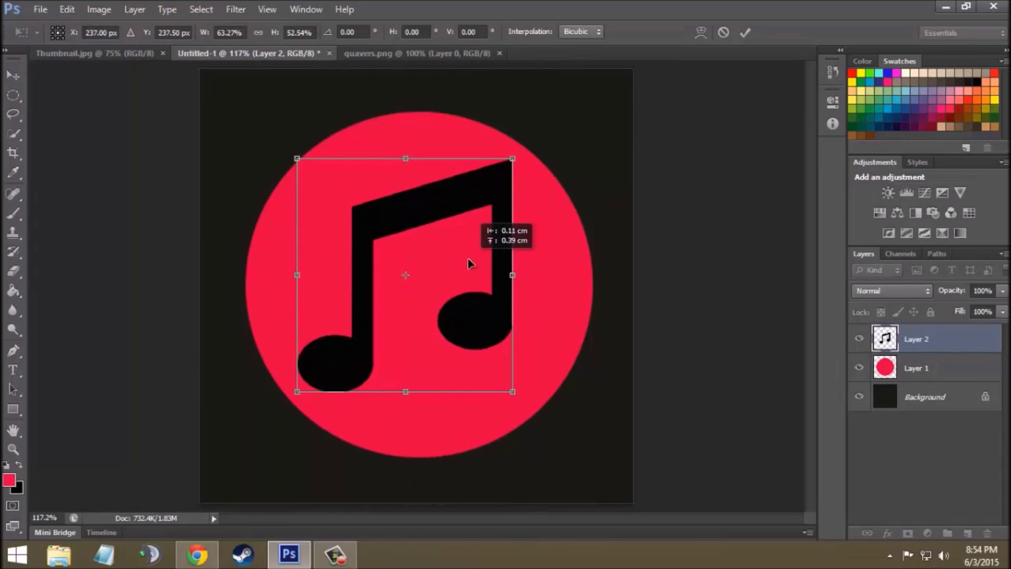
drag(511, 275, 488, 293)
click(13, 73)
Commit the note's new size and fill the note with near-white cream.
key(Return)
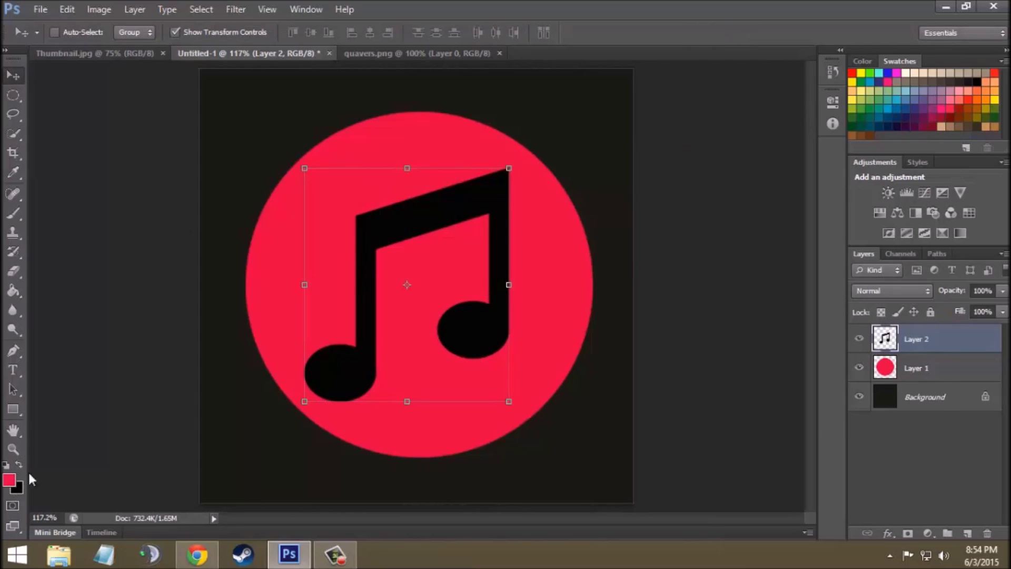
click(9, 479)
click(546, 218)
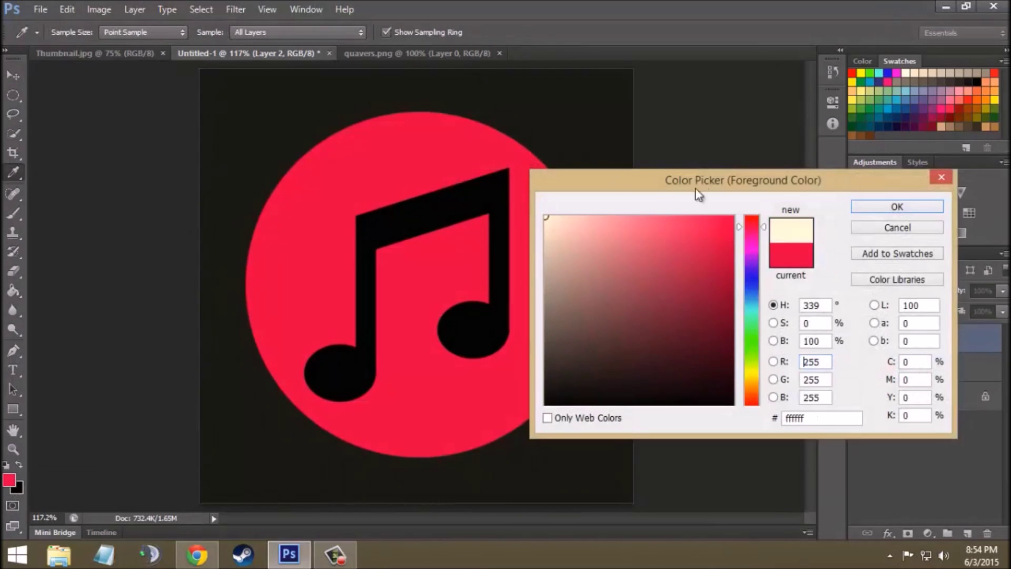
click(919, 209)
click(21, 288)
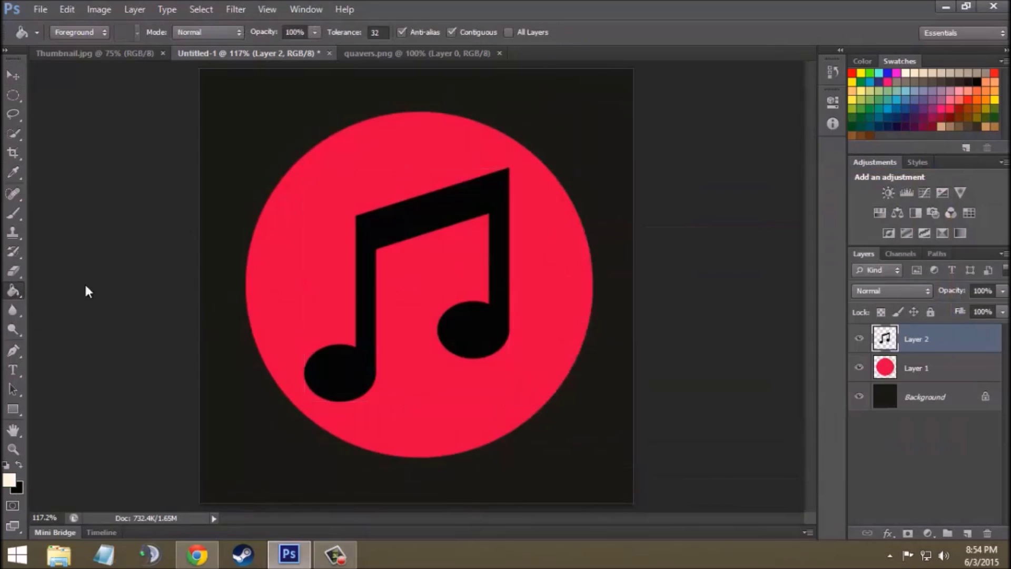
click(430, 221)
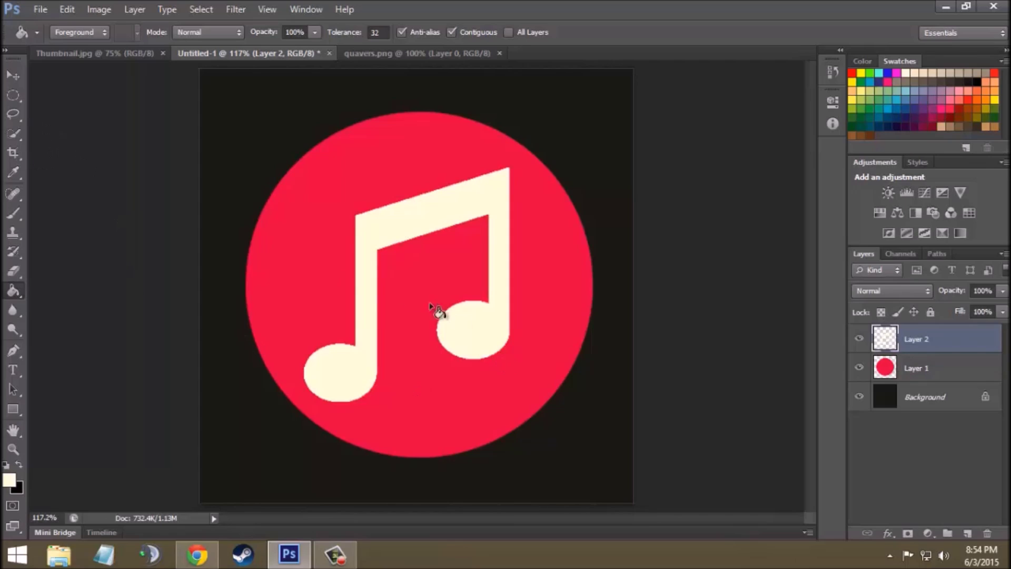
click(14, 410)
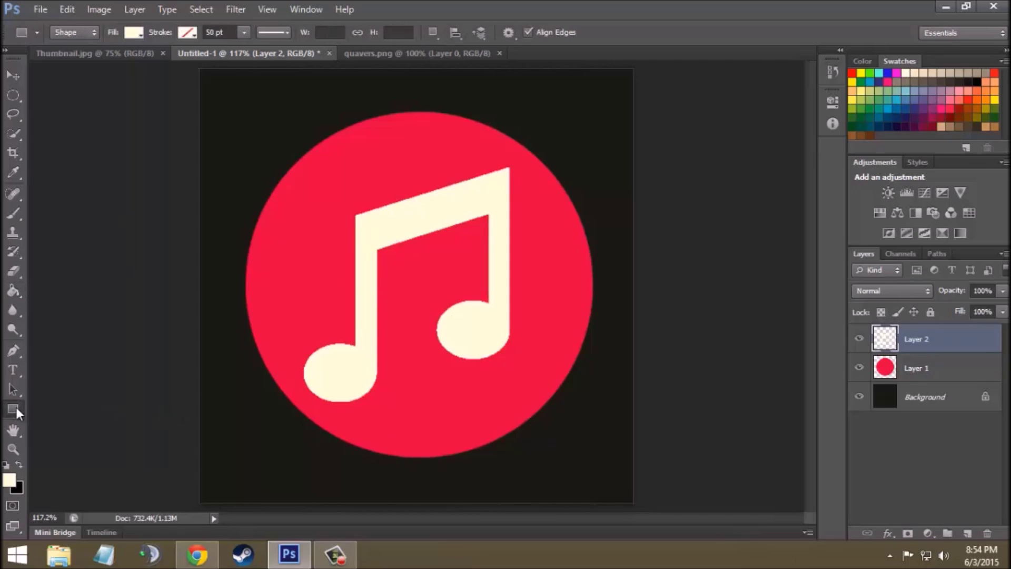
Draw a black, strokeless rectangle shape across the canvas middle and start rotating it.
click(134, 33)
click(69, 103)
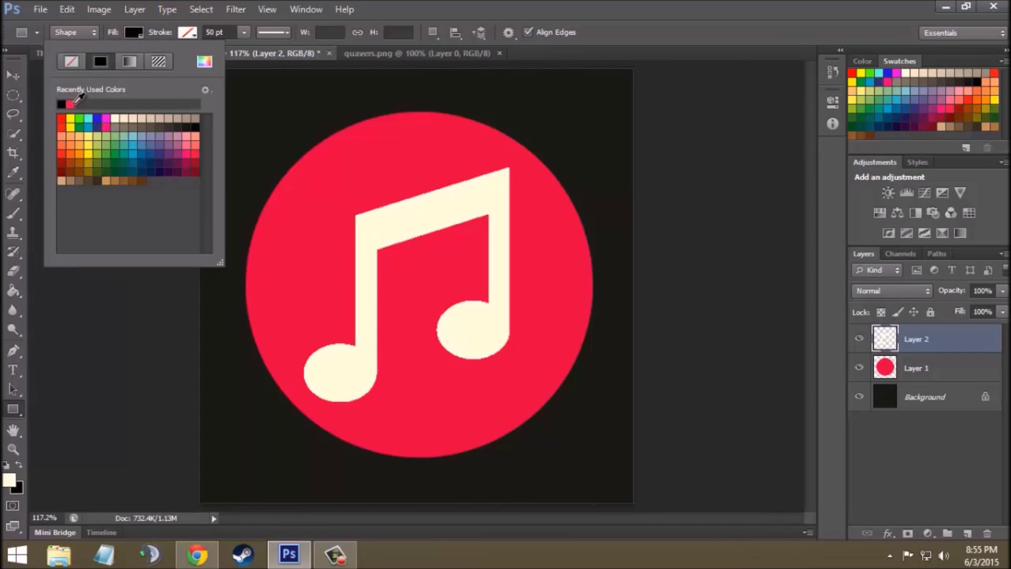
click(188, 32)
click(708, 28)
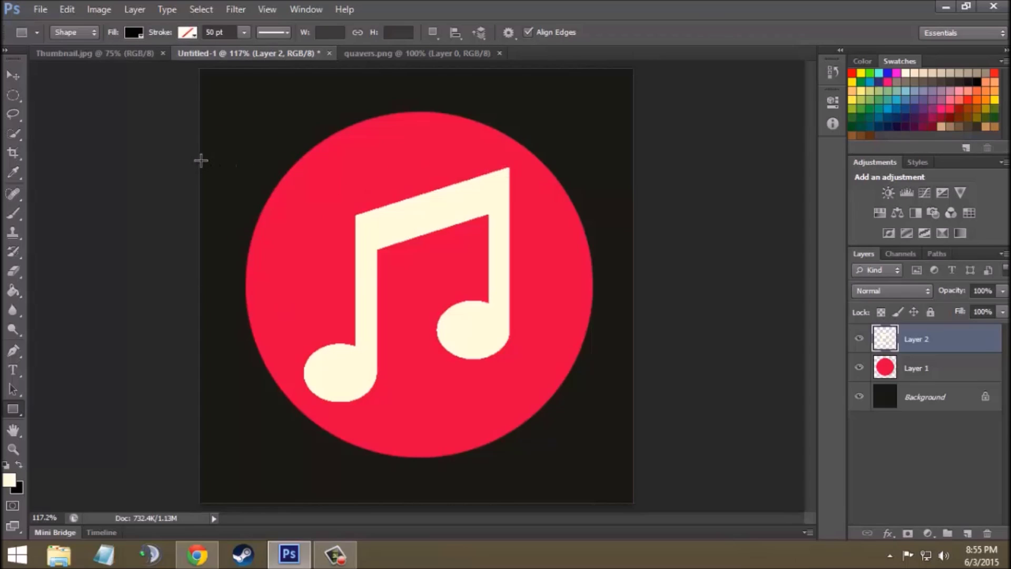
mouse_move(201, 160)
mouse_down()
mouse_move(635, 411)
mouse_move(316, 79)
mouse_move(629, 374)
mouse_move(631, 403)
mouse_up()
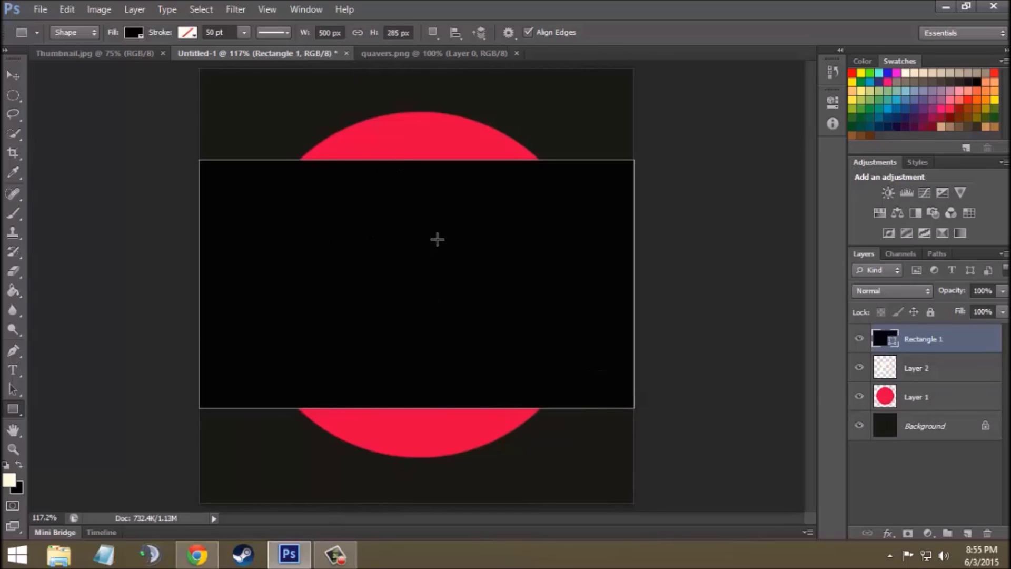
click(16, 74)
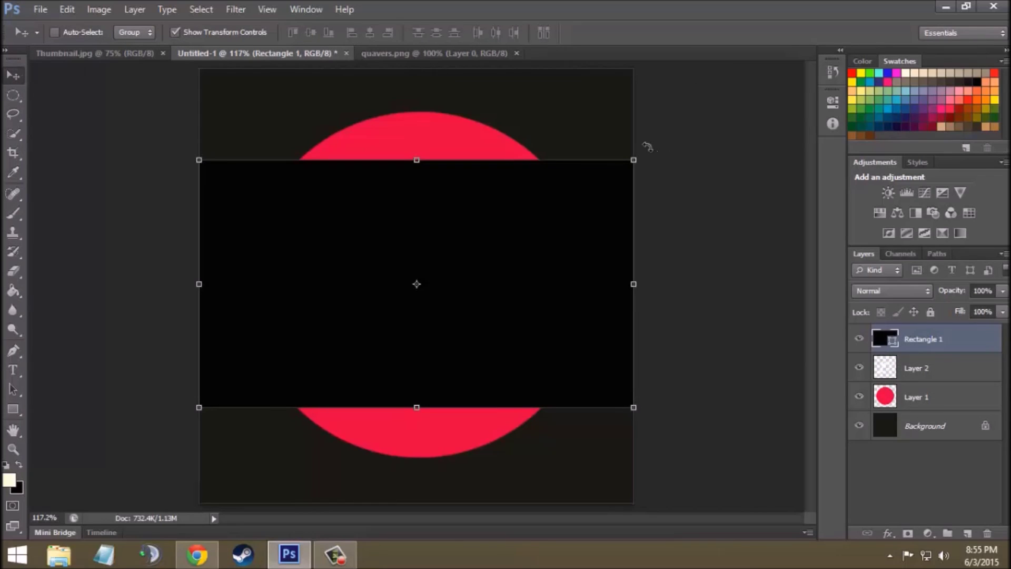
mouse_move(646, 146)
mouse_down()
mouse_move(711, 407)
mouse_move(718, 402)
mouse_up()
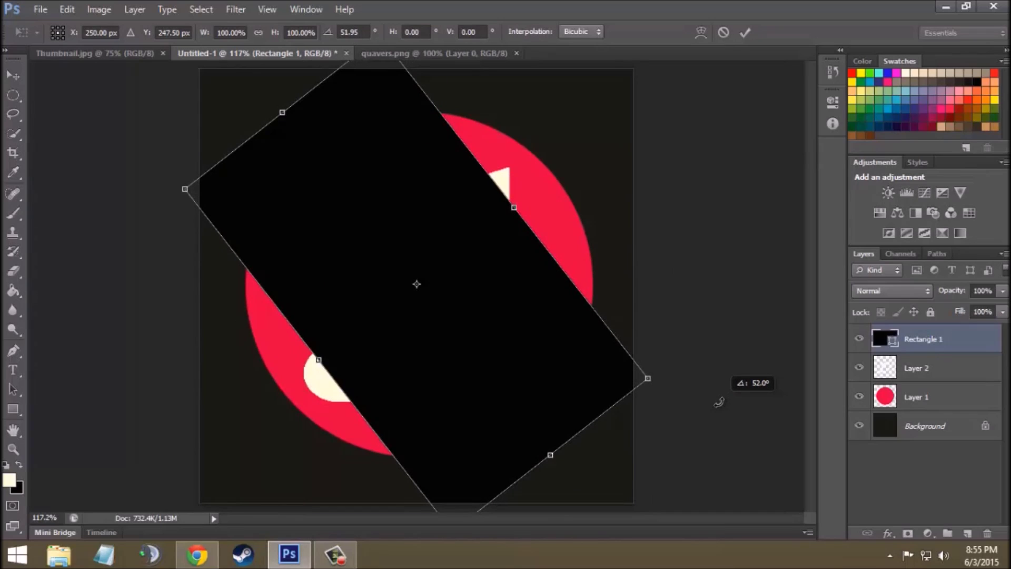
Rotate the black rectangle to about 49.5° and stretch both sides outward.
drag(735, 391, 730, 392)
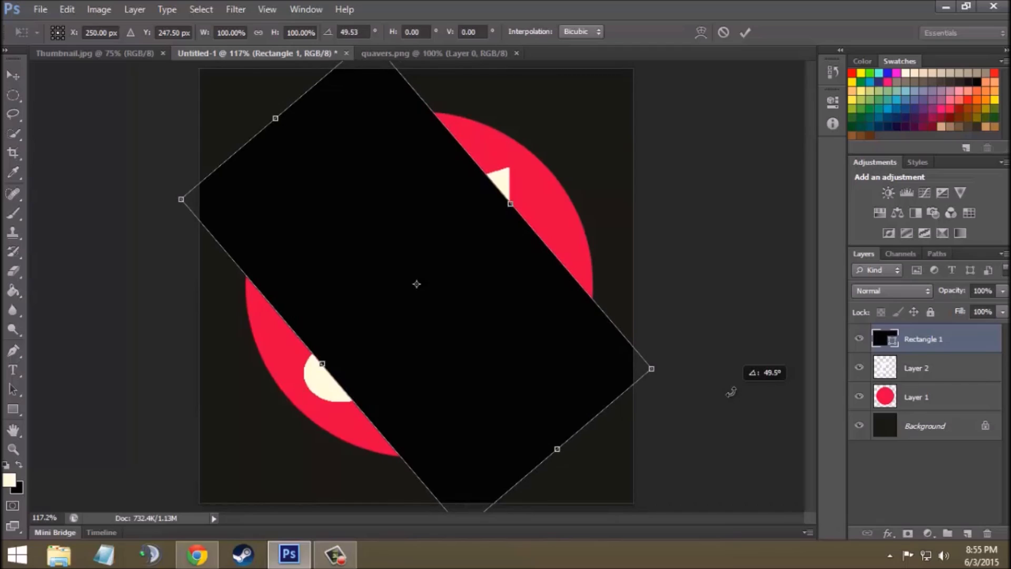
drag(731, 391, 730, 388)
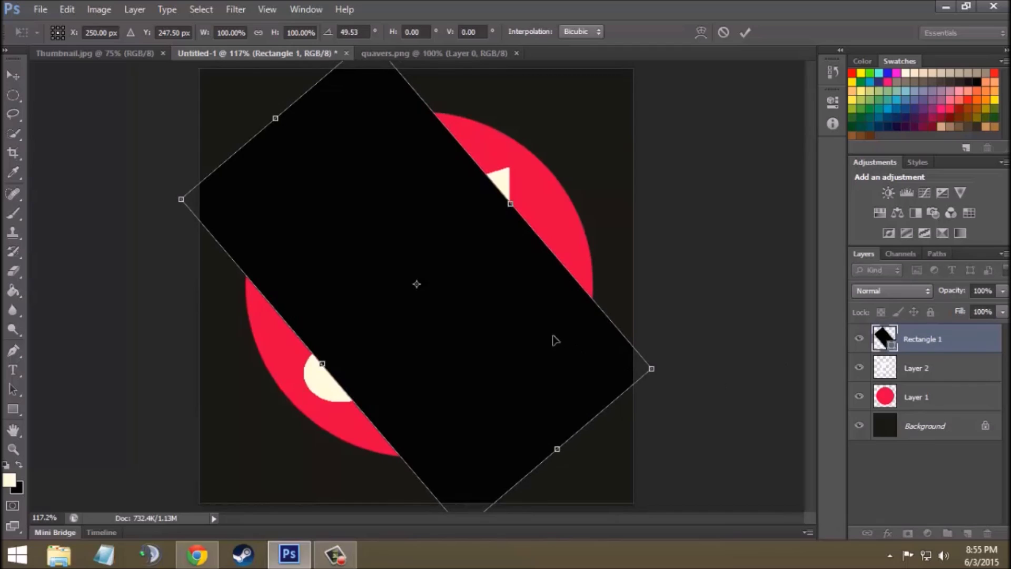
drag(555, 341, 558, 348)
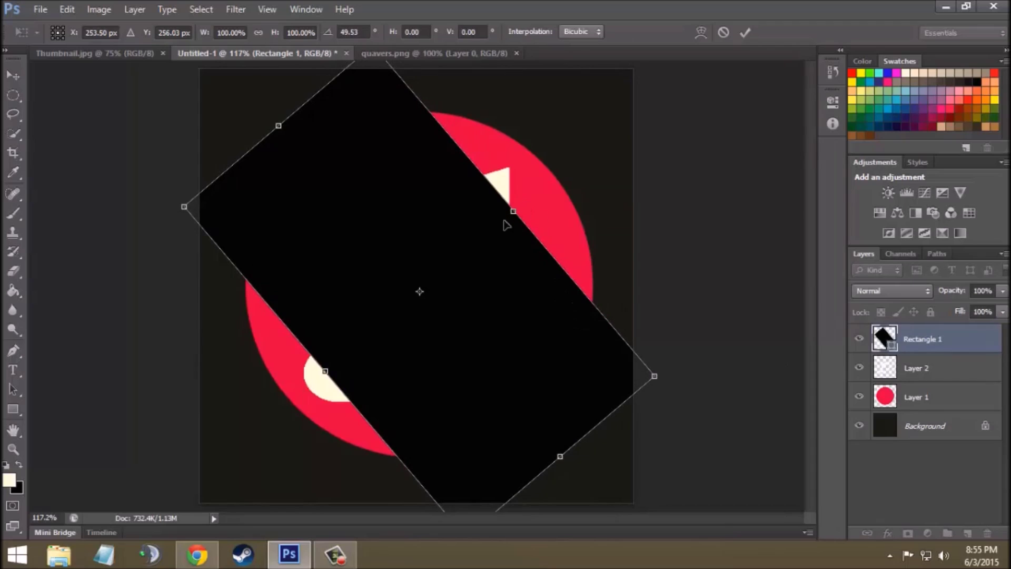
drag(513, 212, 531, 195)
drag(325, 371, 307, 383)
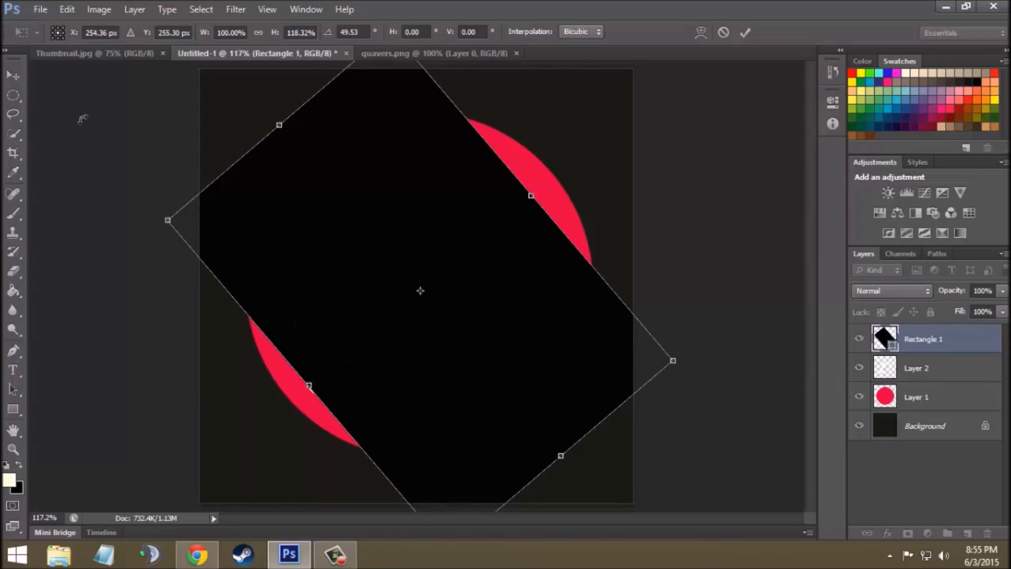
Apply the rectangle transformation and move its layer below the note layer.
click(13, 74)
click(441, 222)
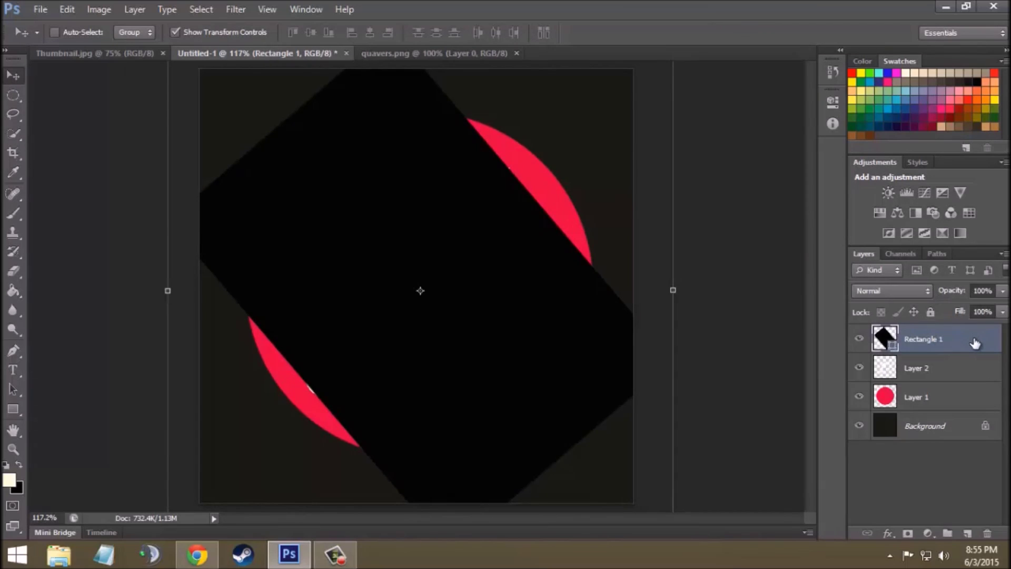
drag(975, 341, 972, 370)
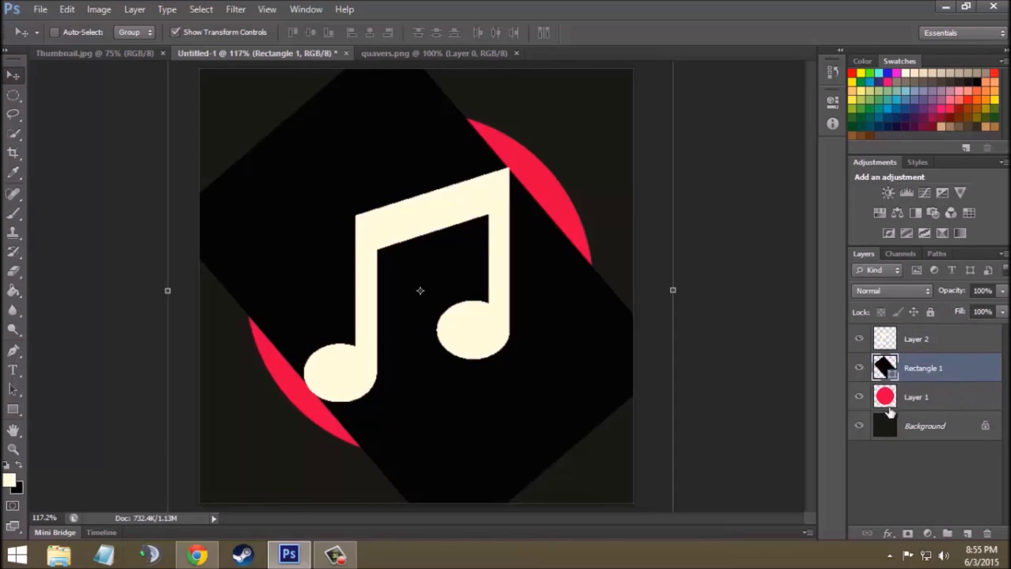
Make Rectangle 1 a clipping mask on the pink-red circle layer.
right_click(971, 373)
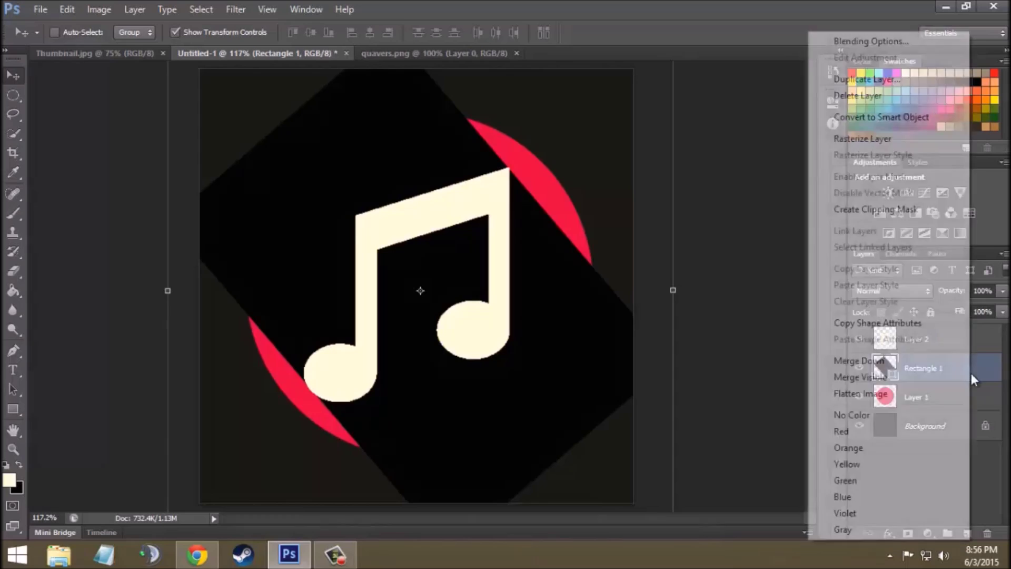
click(883, 208)
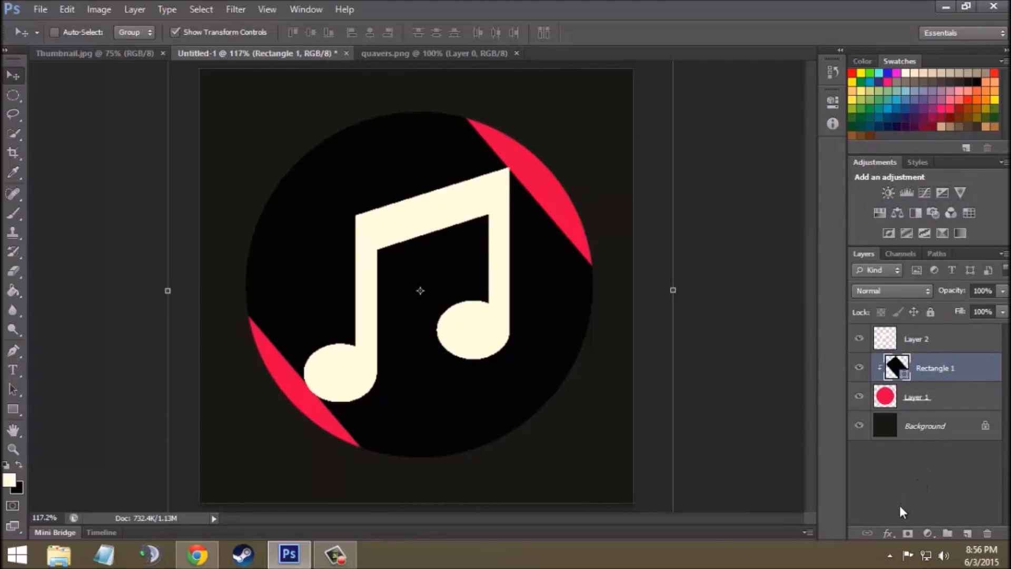
Add a layer mask to the rectangle and brush away the band above and left of the note.
click(905, 535)
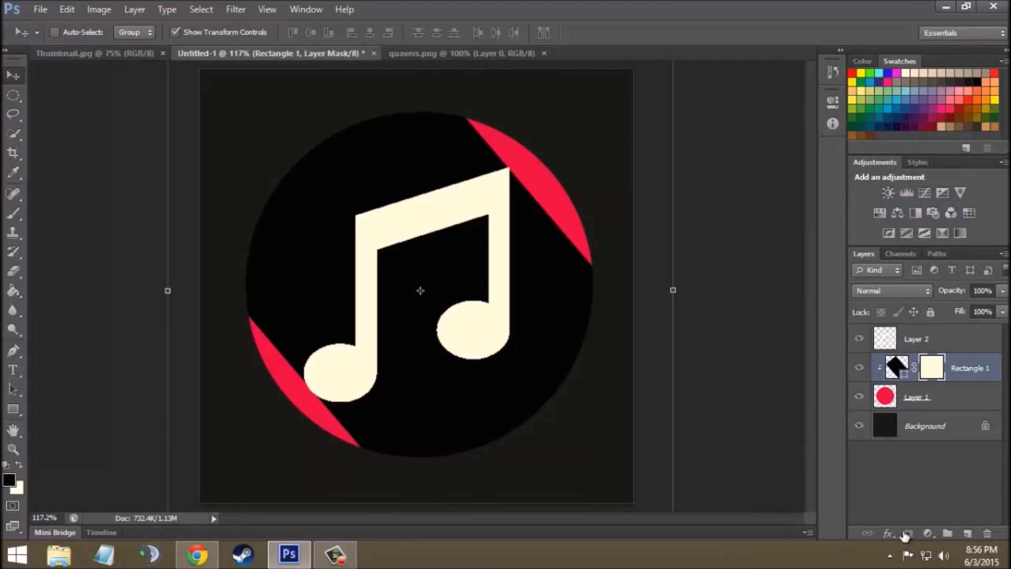
click(15, 213)
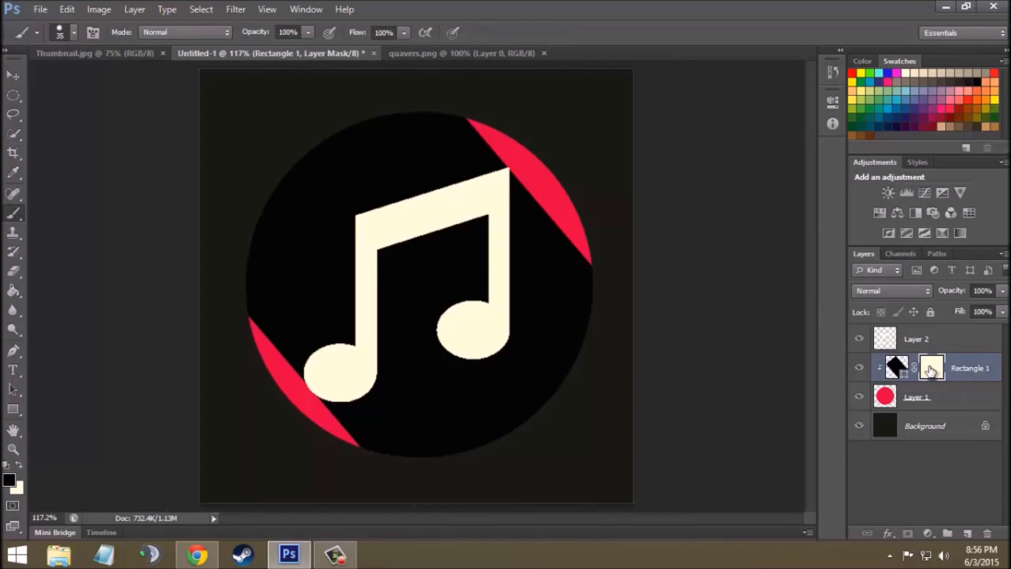
mouse_move(354, 131)
mouse_down()
mouse_move(372, 124)
mouse_move(361, 111)
mouse_move(234, 264)
mouse_move(246, 316)
mouse_move(253, 255)
mouse_move(354, 185)
mouse_move(316, 240)
mouse_move(298, 221)
mouse_move(388, 210)
mouse_move(485, 163)
mouse_move(406, 149)
mouse_move(388, 163)
mouse_move(452, 158)
mouse_move(463, 168)
mouse_move(389, 124)
mouse_up()
mouse_move(311, 229)
mouse_down()
mouse_move(266, 317)
mouse_move(272, 299)
mouse_move(277, 340)
mouse_move(354, 250)
mouse_move(350, 343)
mouse_move(344, 234)
mouse_move(304, 255)
mouse_move(313, 255)
mouse_up()
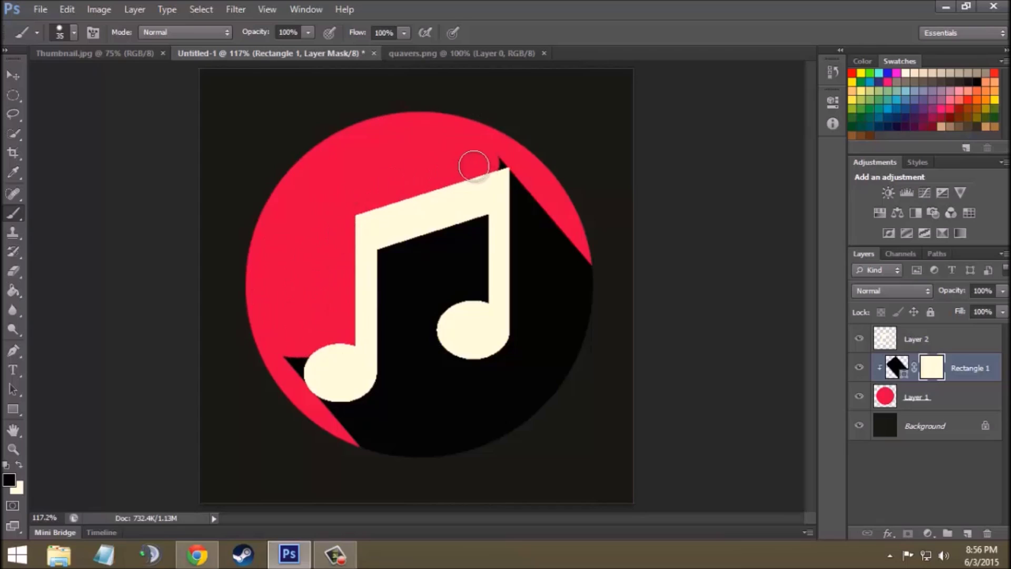
drag(489, 162, 492, 158)
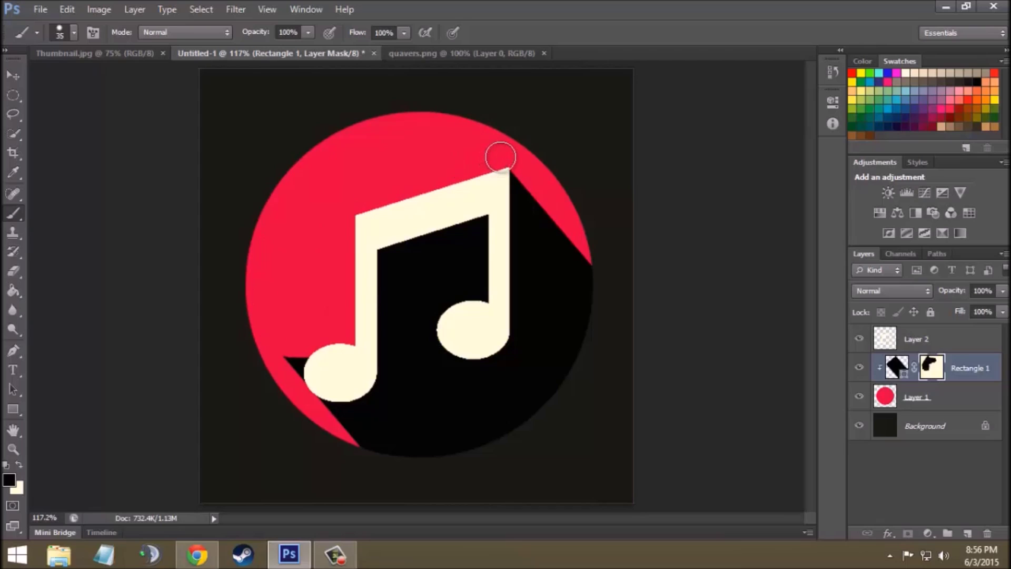
drag(289, 343, 302, 372)
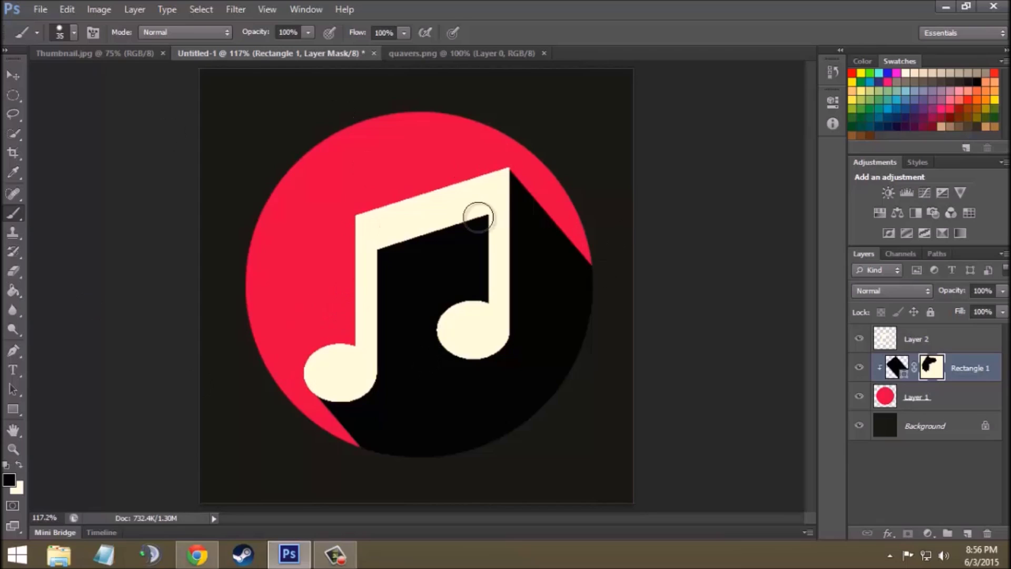
drag(476, 214, 487, 215)
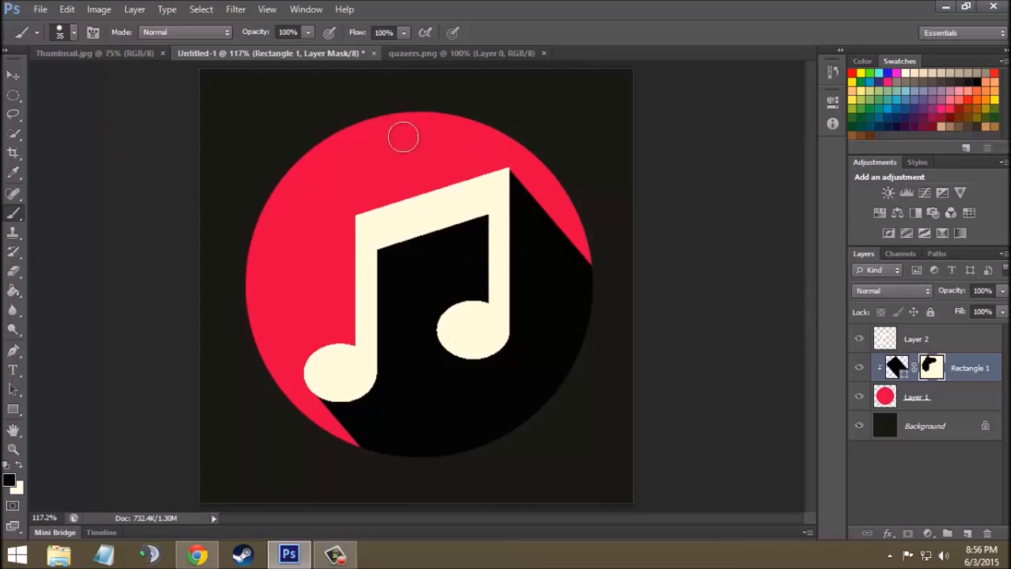
Lower the Rectangle 1 shadow's fill to 25%, deselect it, and swap foreground and background colours.
click(1003, 311)
click(995, 326)
text(25)
key(Return)
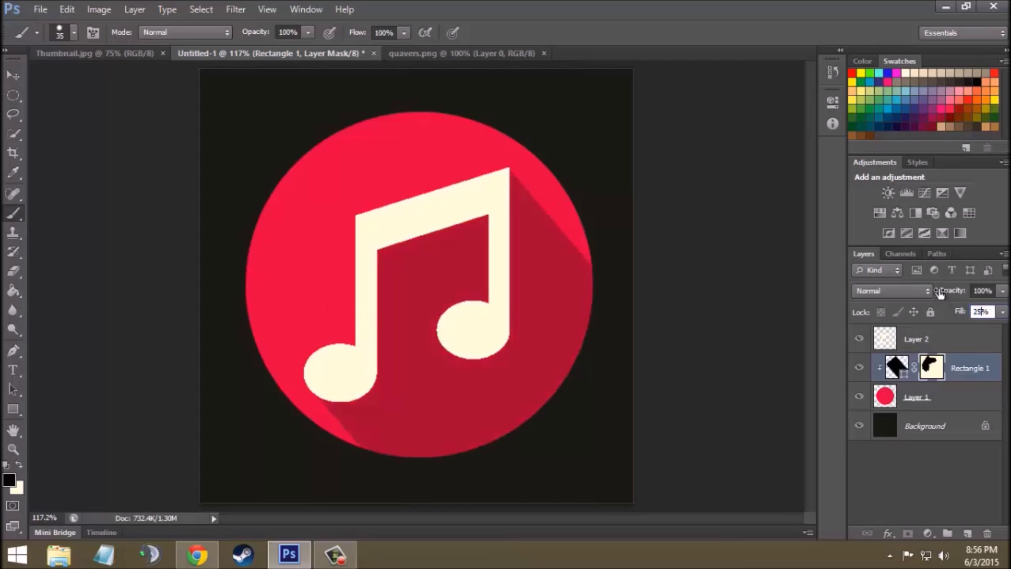
click(934, 474)
key(x)
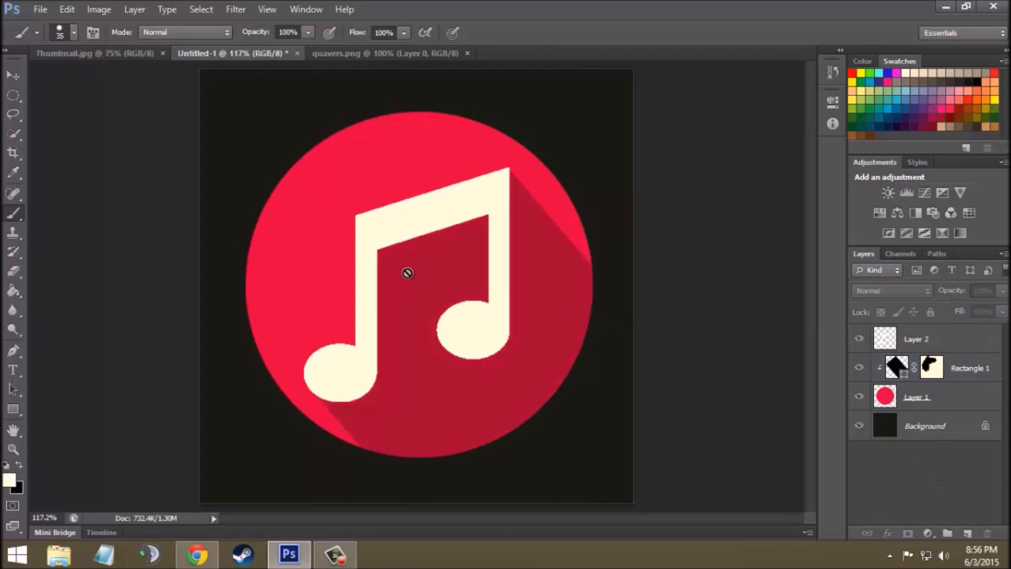